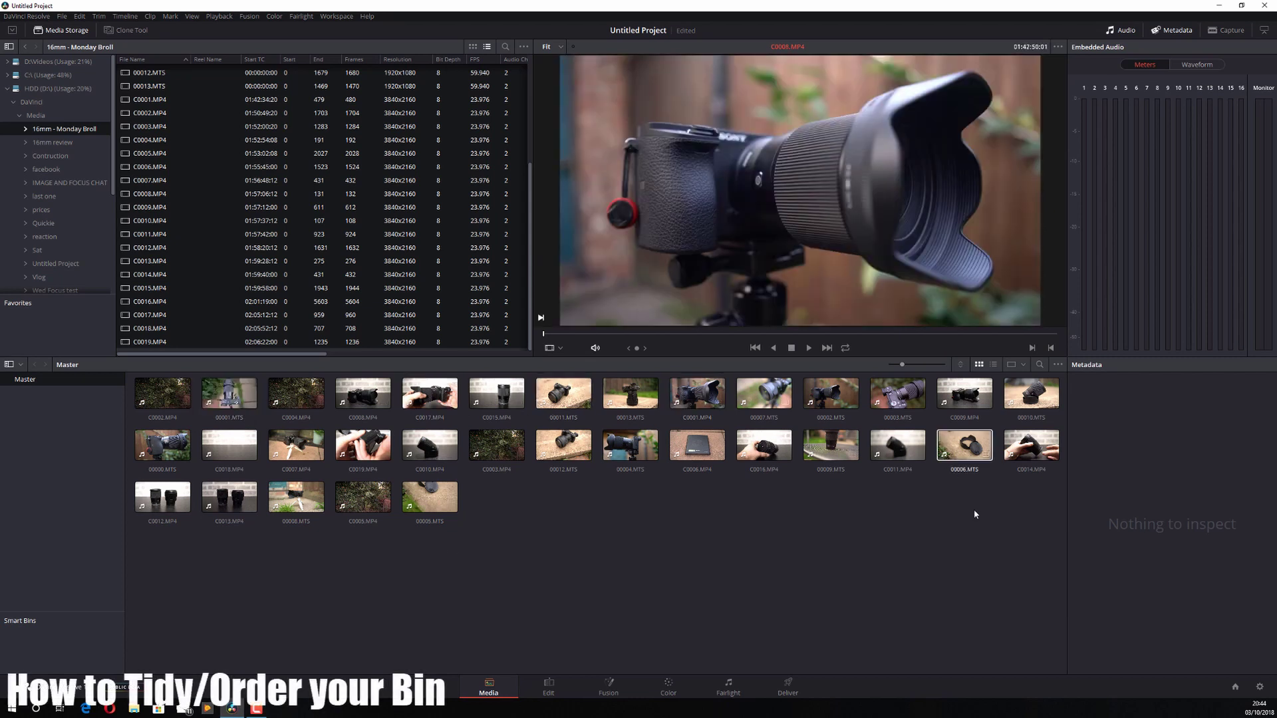
Select clip C0010.MP4 in the Media Pool to inspect it and its metadata.
{"action": "left_click", "coordinate": [426, 457]}
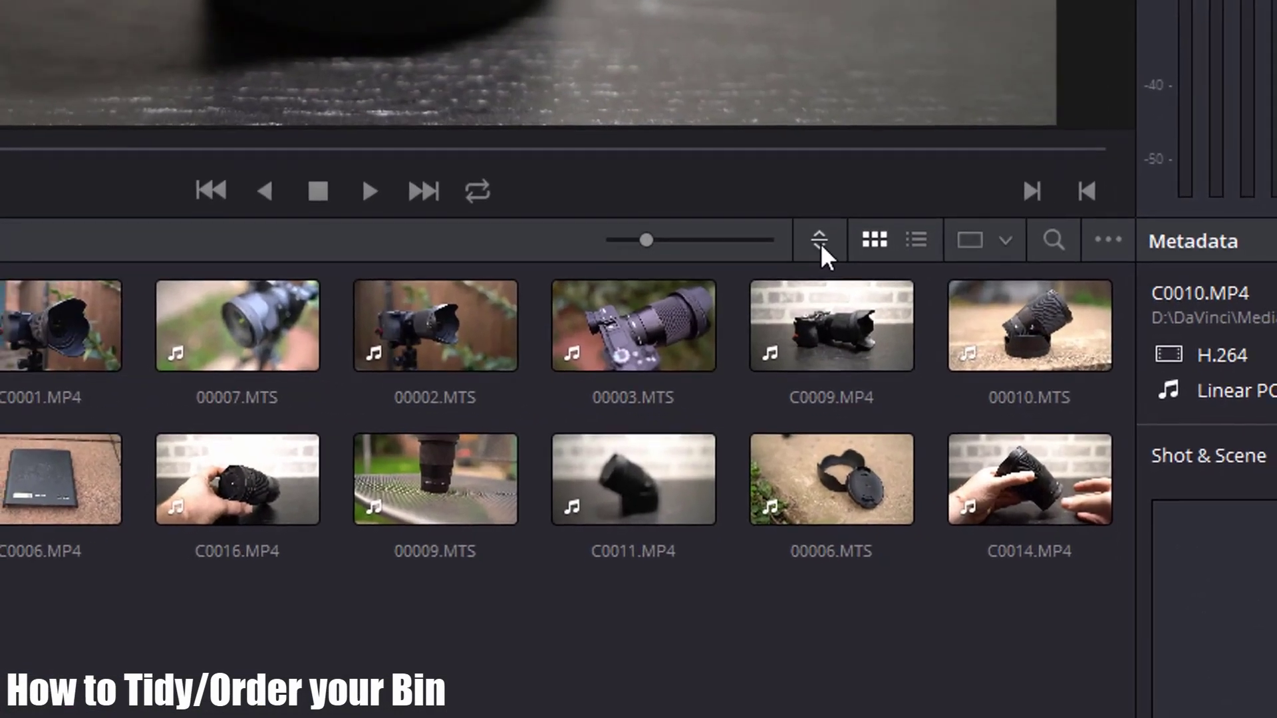
Sort the Master bin clips by Date Modified in descending order, so C0019.MP4 comes first.
{"action": "left_click", "coordinate": [960, 365]}
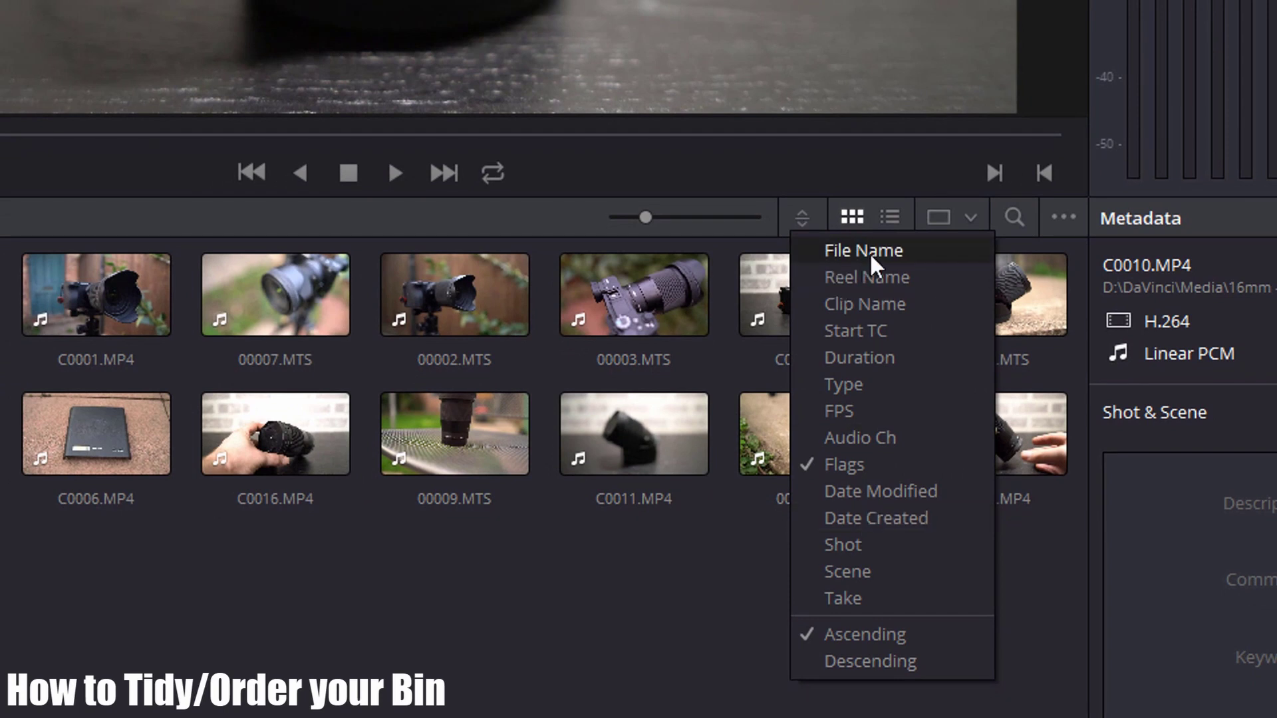
{"action": "left_click", "coordinate": [861, 246]}
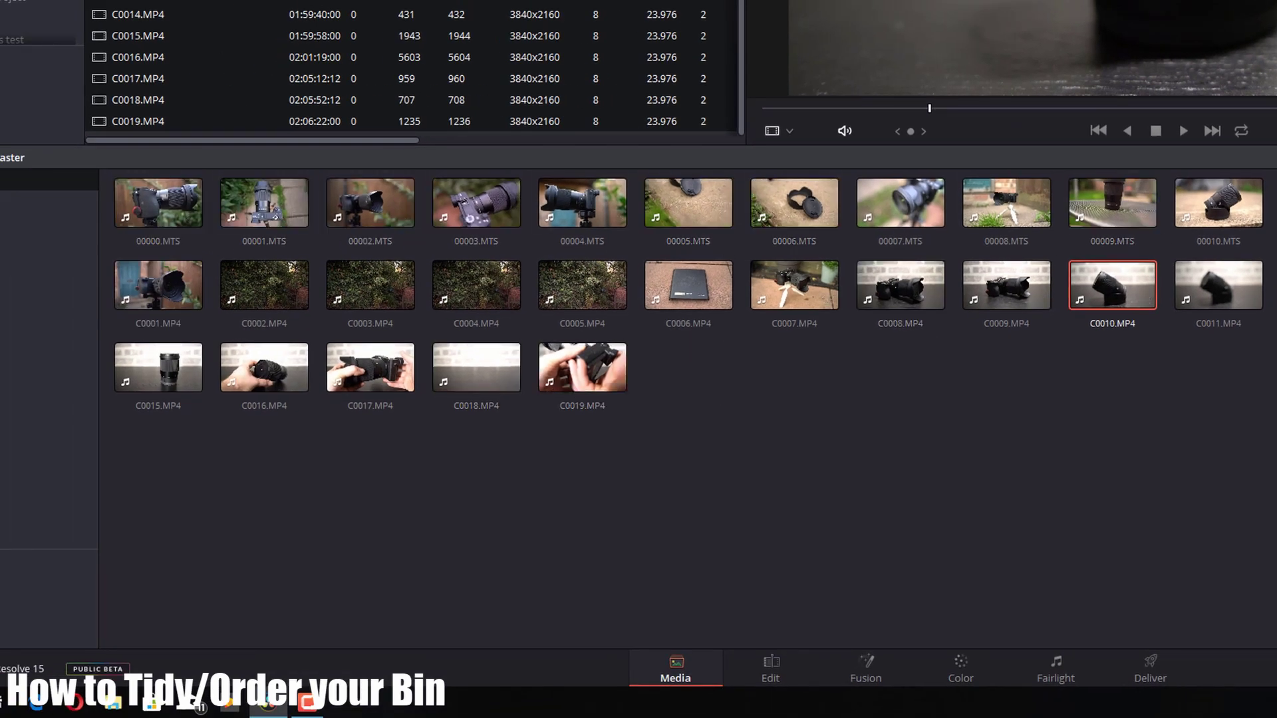
{"action": "left_click", "coordinate": [1060, 153]}
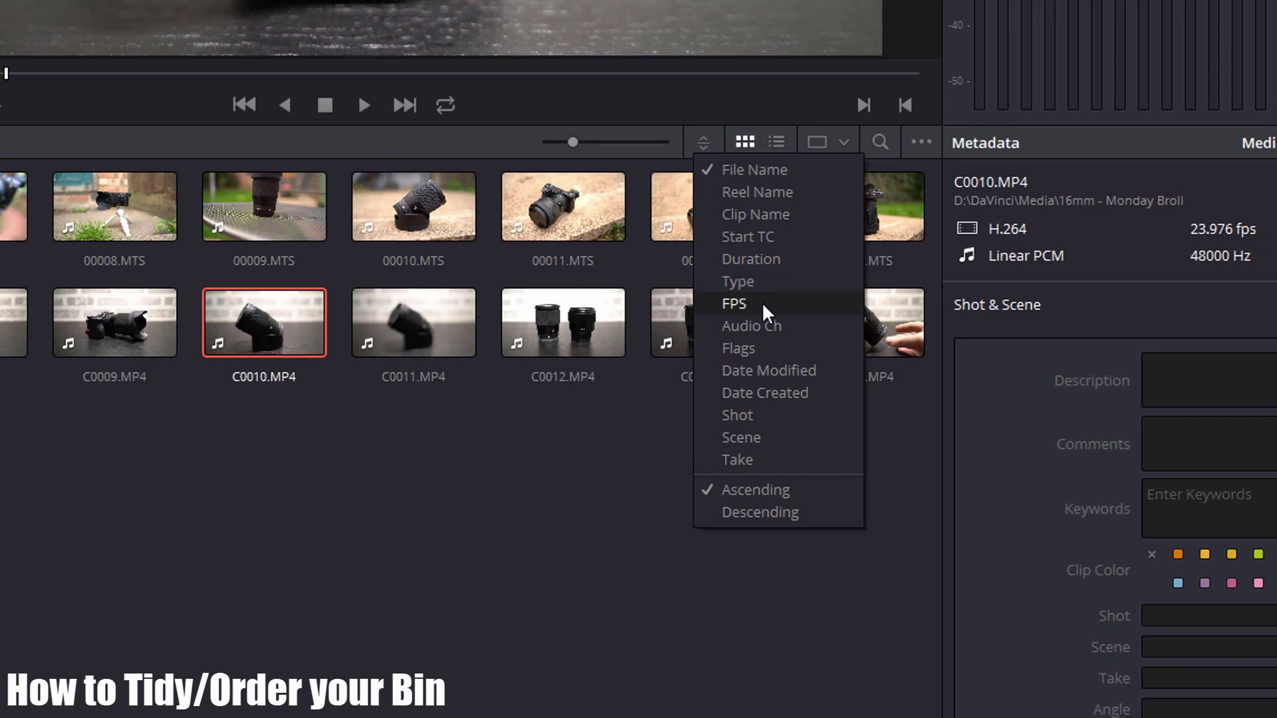
{"action": "left_click", "coordinate": [765, 370]}
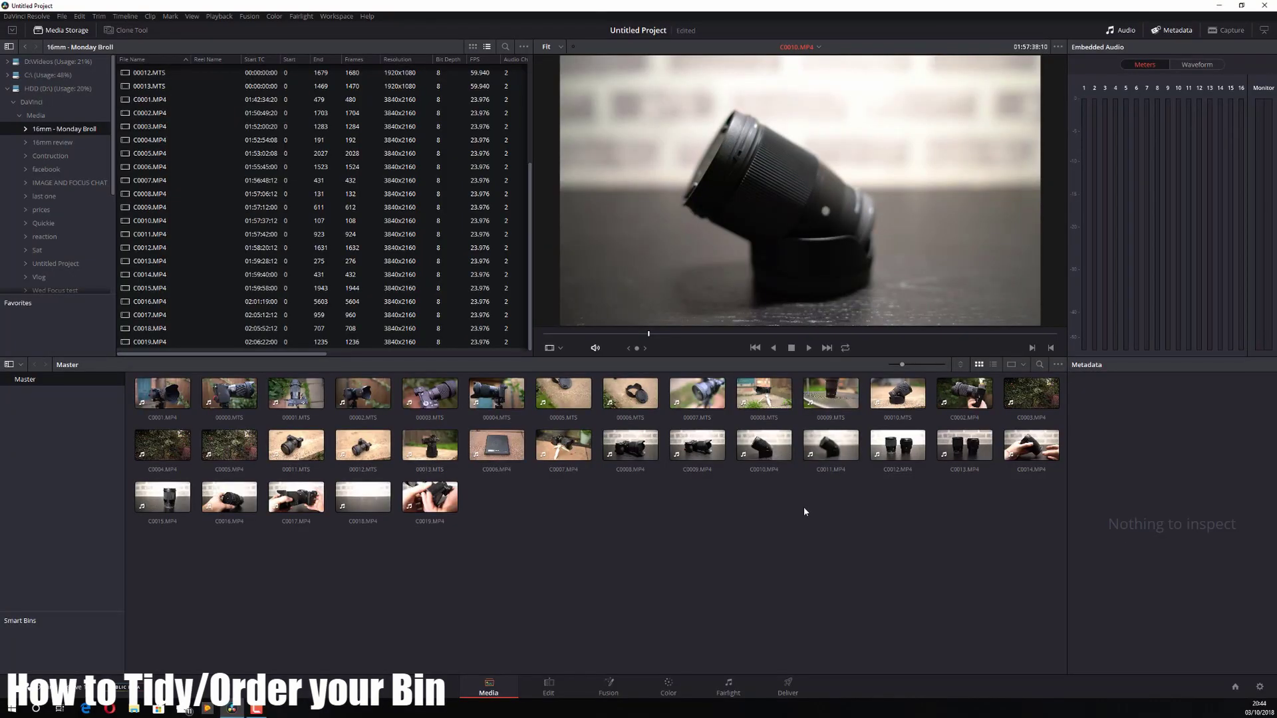
{"action": "left_click", "coordinate": [961, 365]}
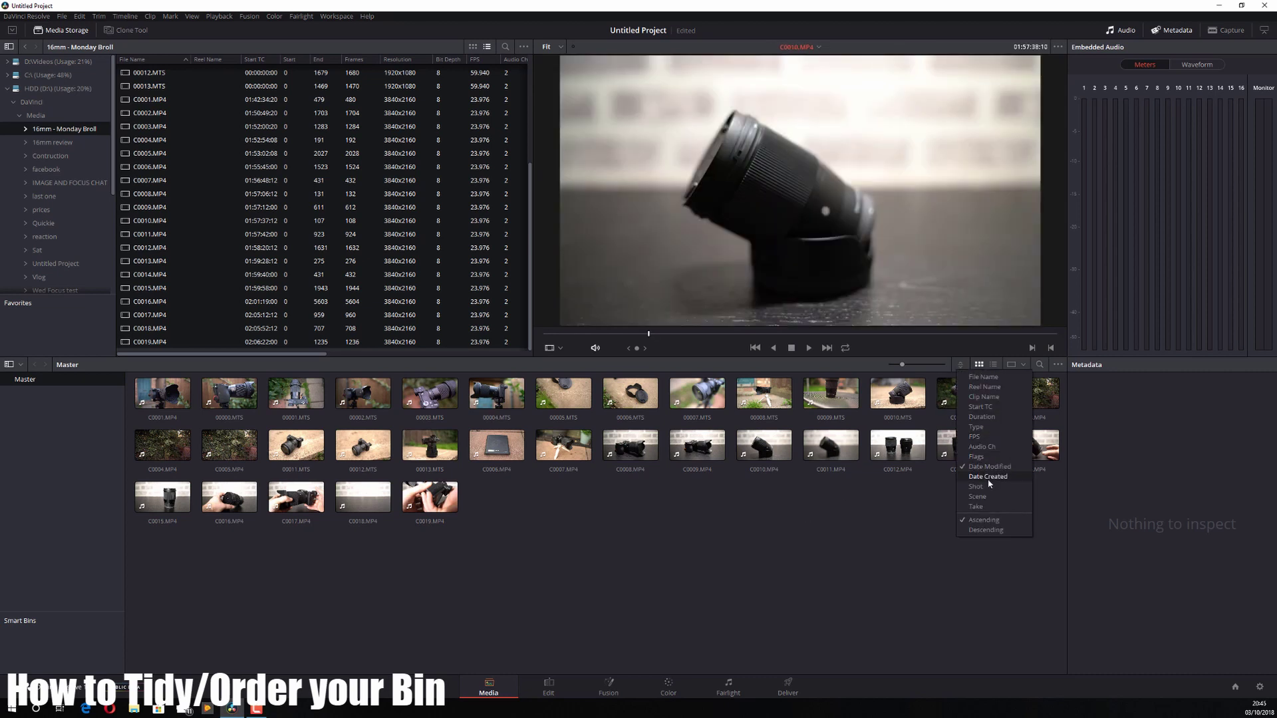
{"action": "left_click", "coordinate": [985, 530]}
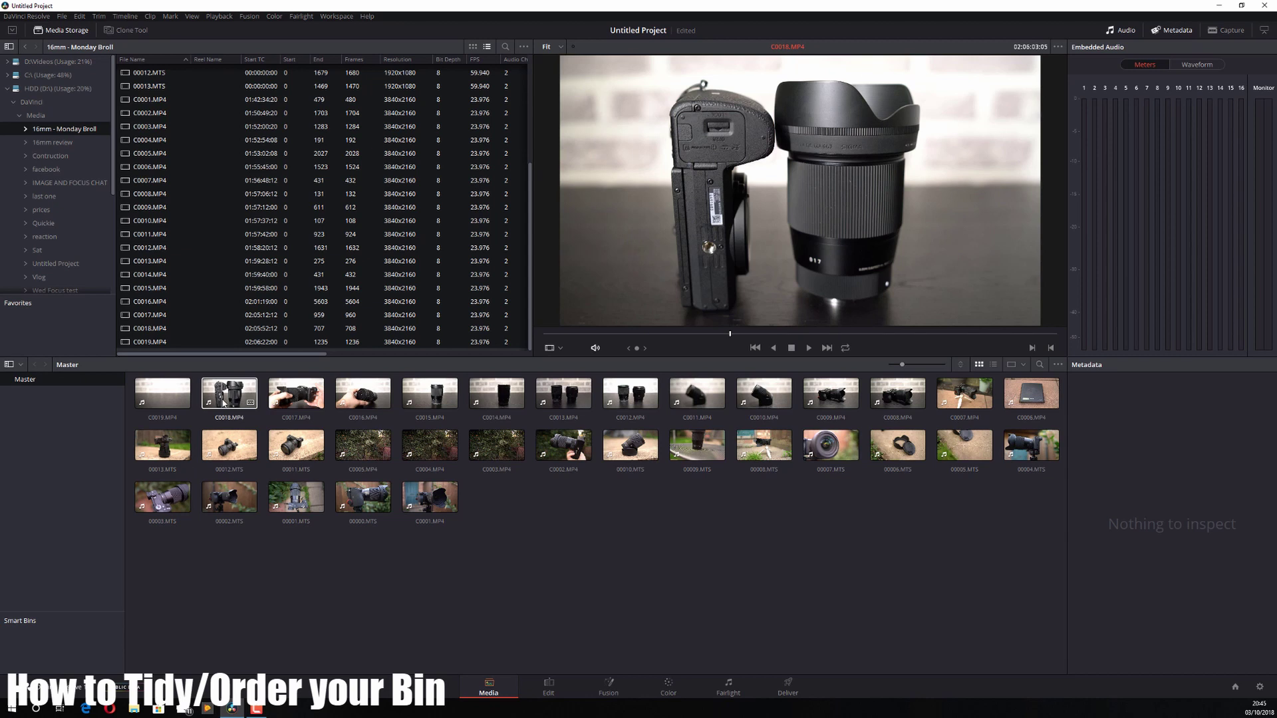
Select C0019.MP4 and show its Shot & Scene metadata group, scrolled down to the Flags row.
{"action": "left_click", "coordinate": [157, 395]}
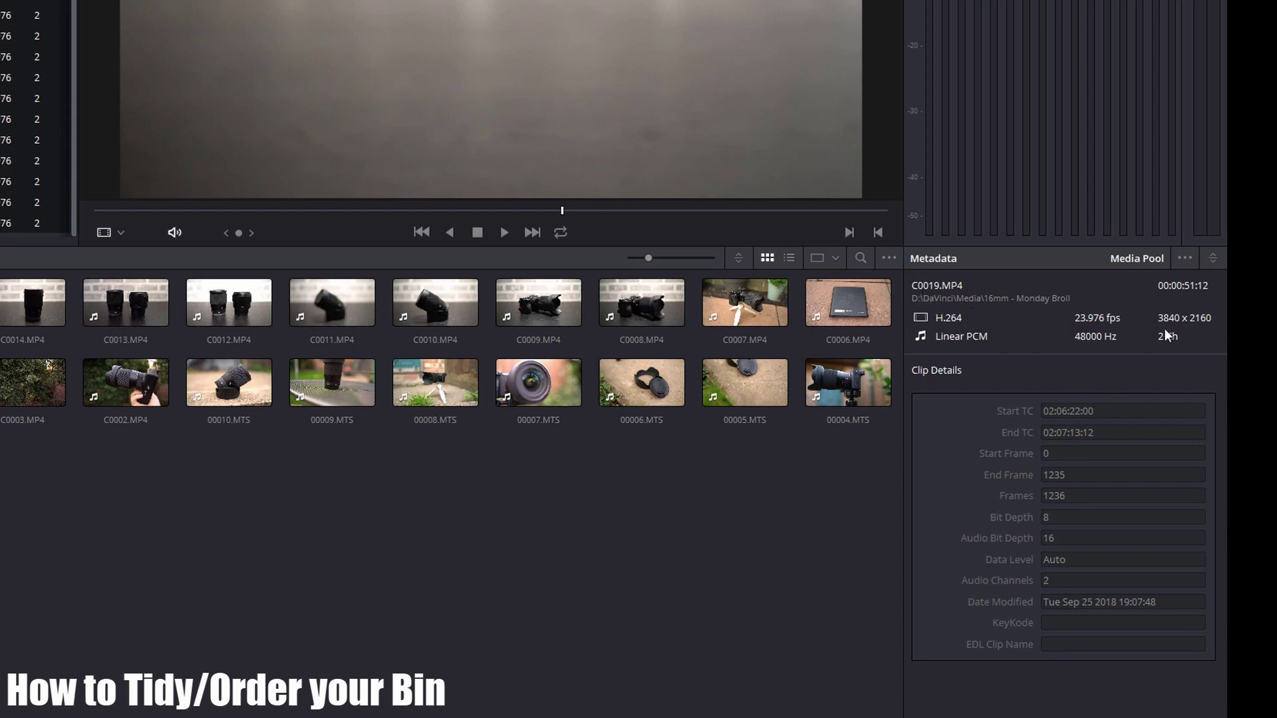
{"action": "left_click", "coordinate": [1213, 258]}
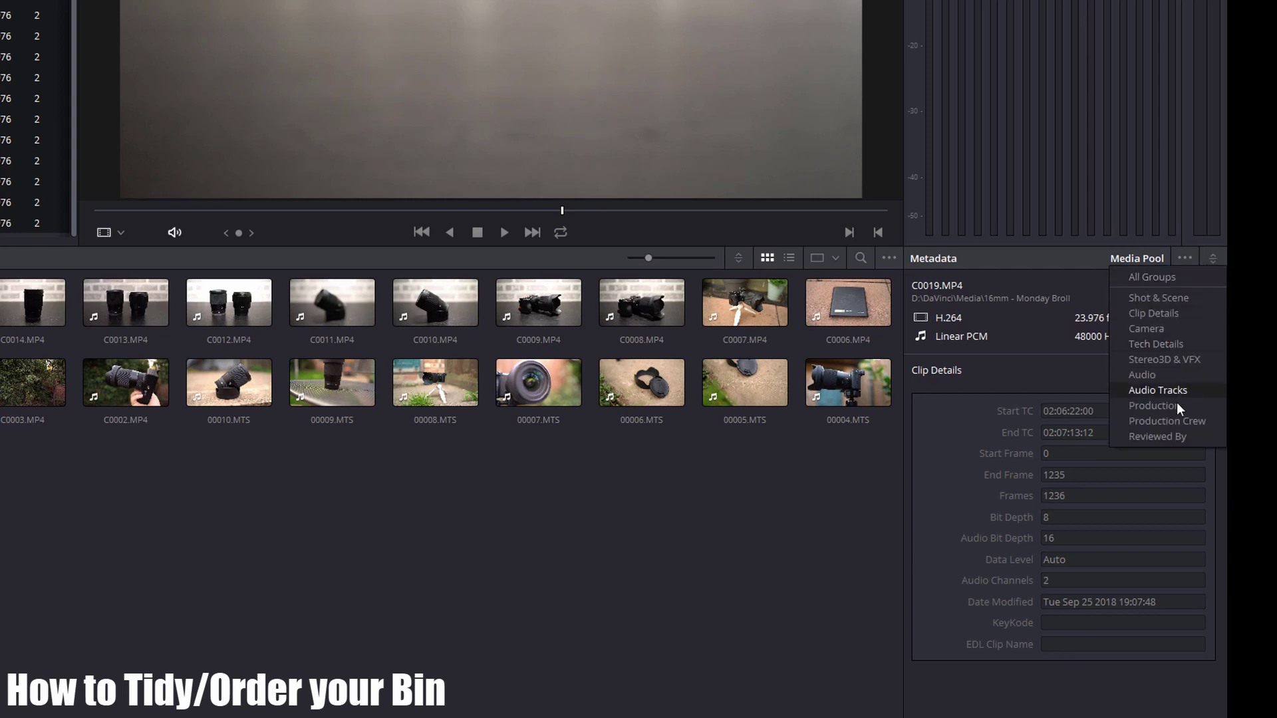
{"action": "left_click", "coordinate": [1162, 300]}
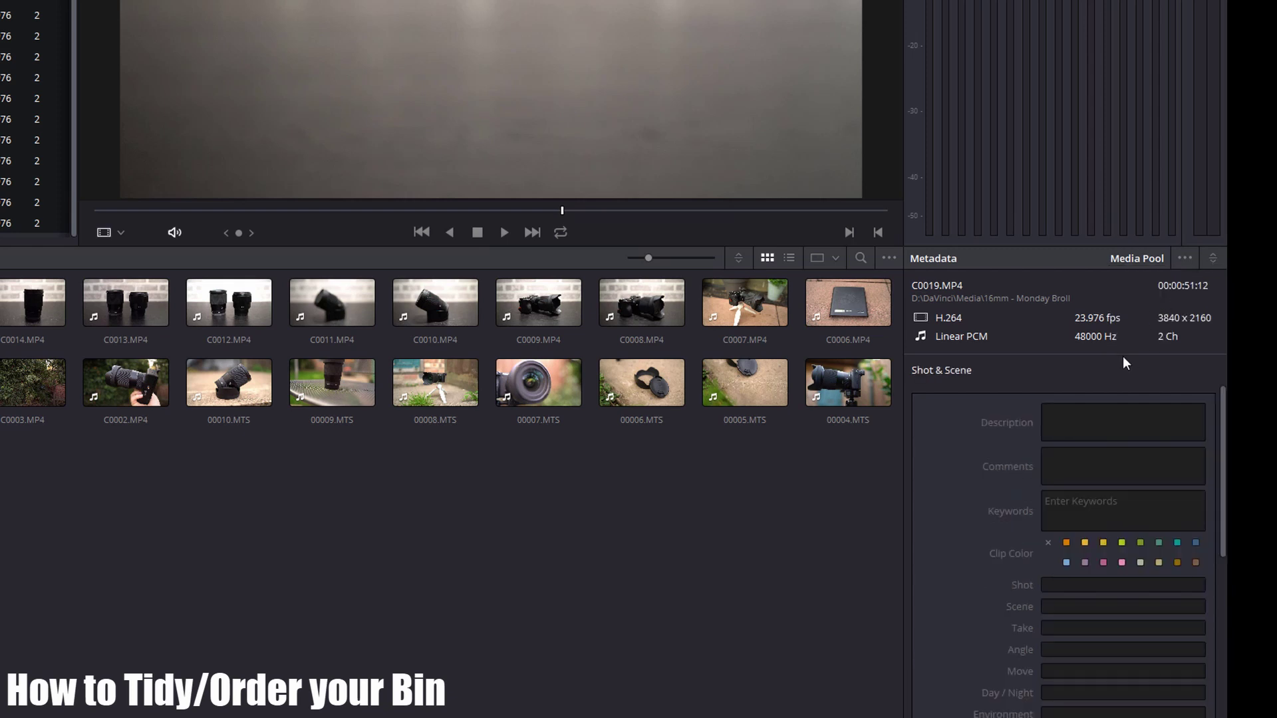
{"action": "left_click", "coordinate": [1094, 413]}
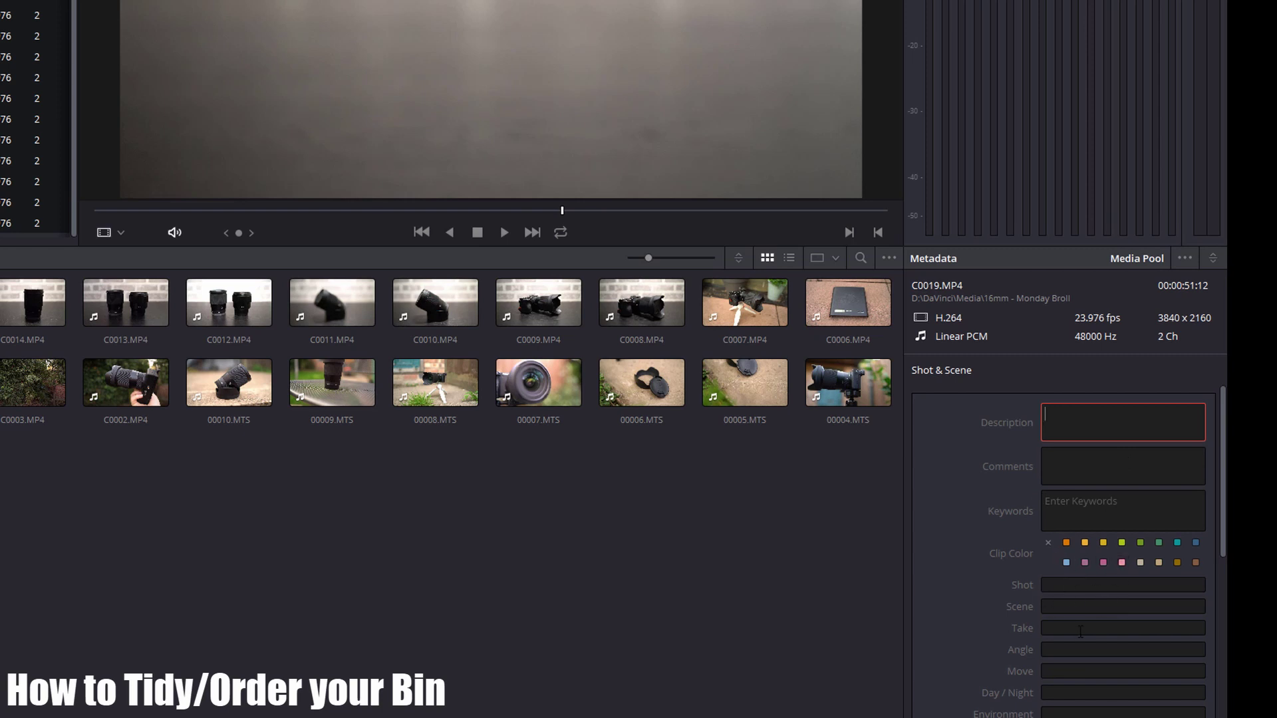
{"action": "scroll", "coordinate": [1080, 631], "scroll_direction": "down", "scroll_amount": 2}
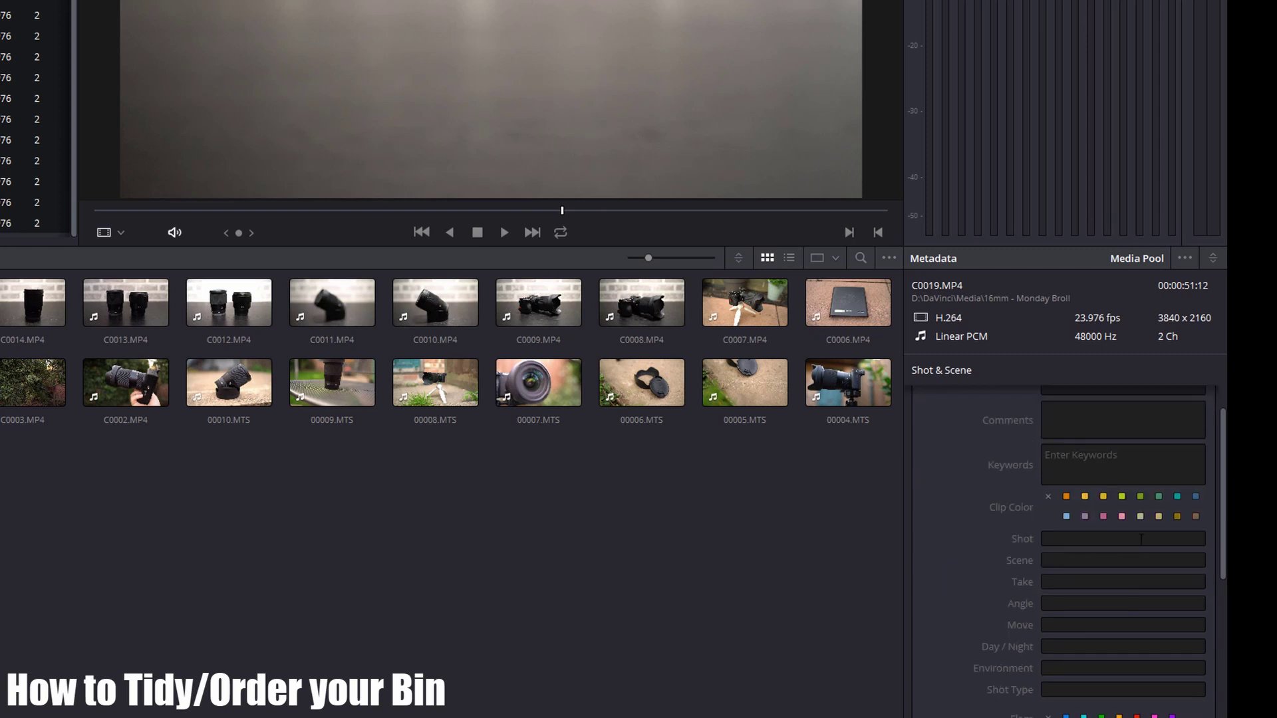
{"action": "scroll", "coordinate": [1142, 539], "scroll_direction": "down", "scroll_amount": 4}
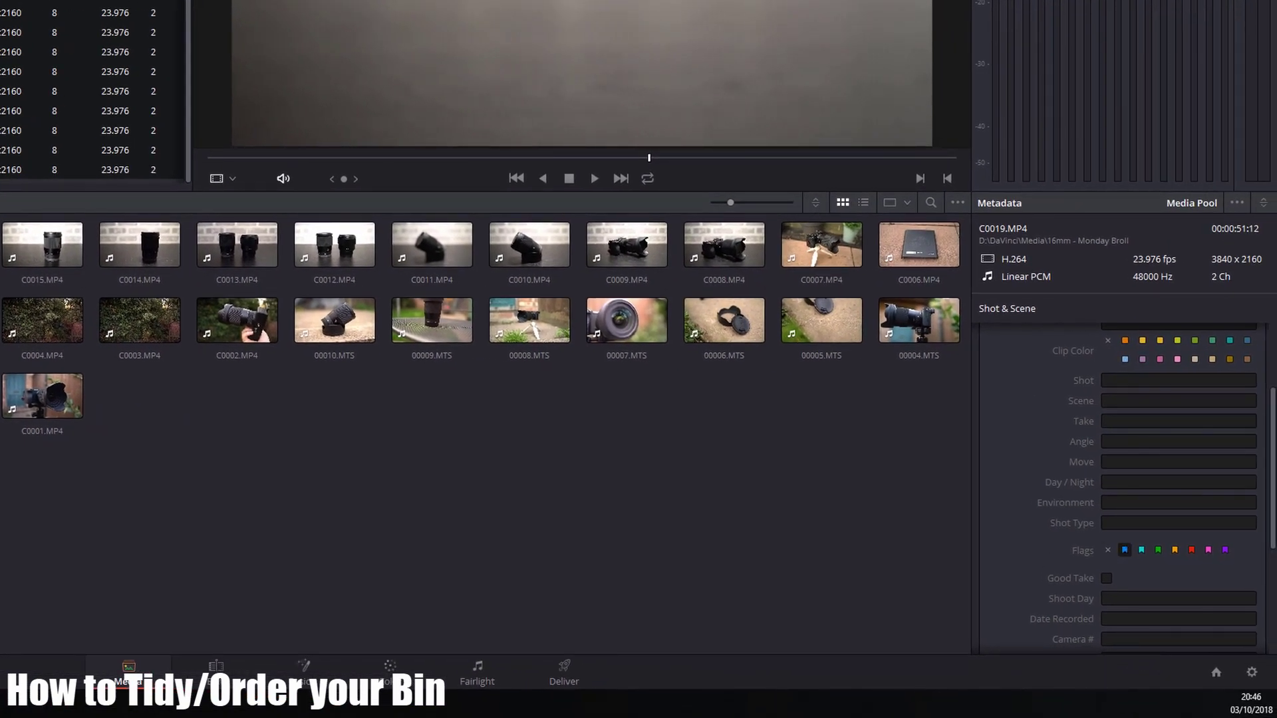
Give C0018 a blue flag and C0017 an orange flag, moving on to C0016.
{"action": "key", "text": "Right"}
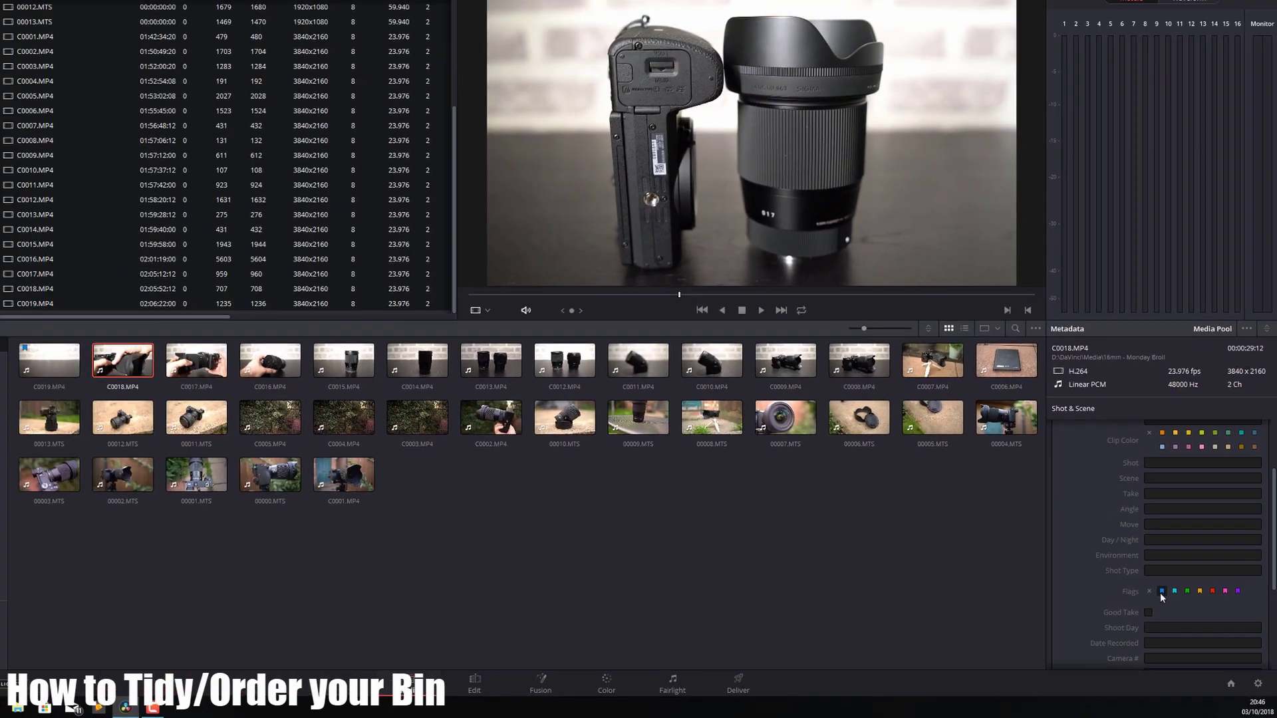
{"action": "left_click", "coordinate": [1161, 591]}
{"action": "key", "text": "Right"}
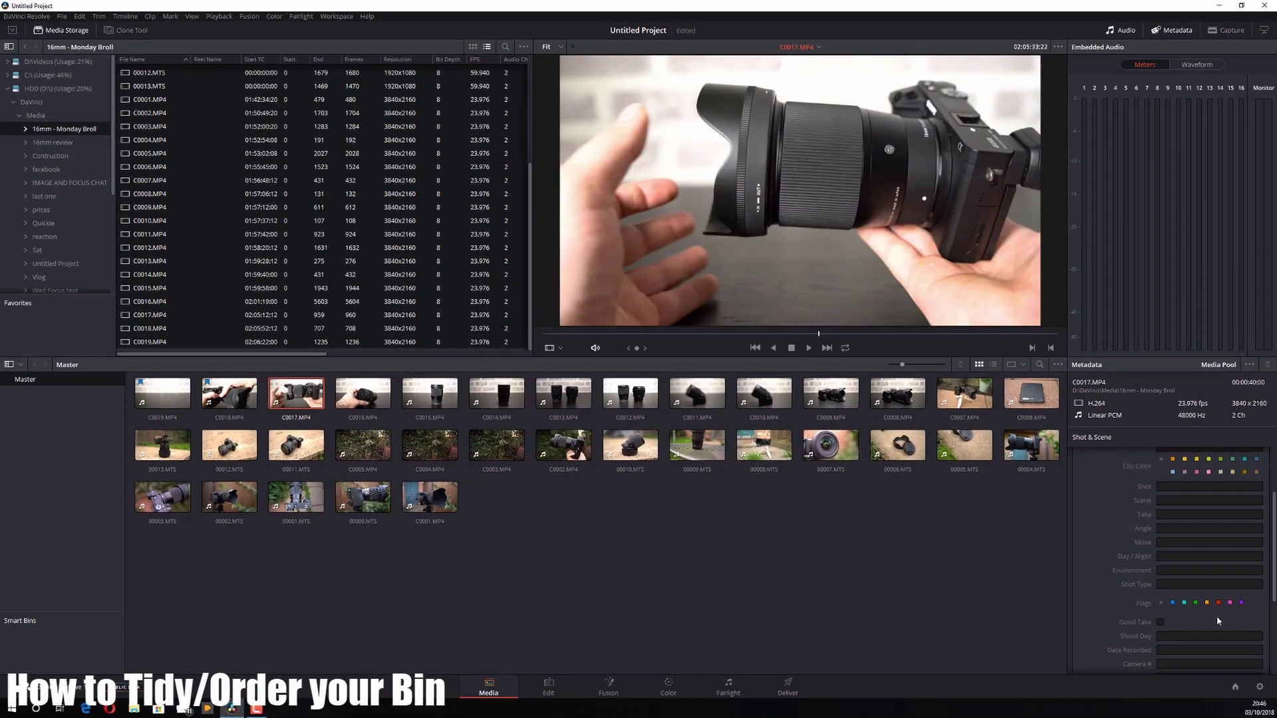
{"action": "key", "text": "Right"}
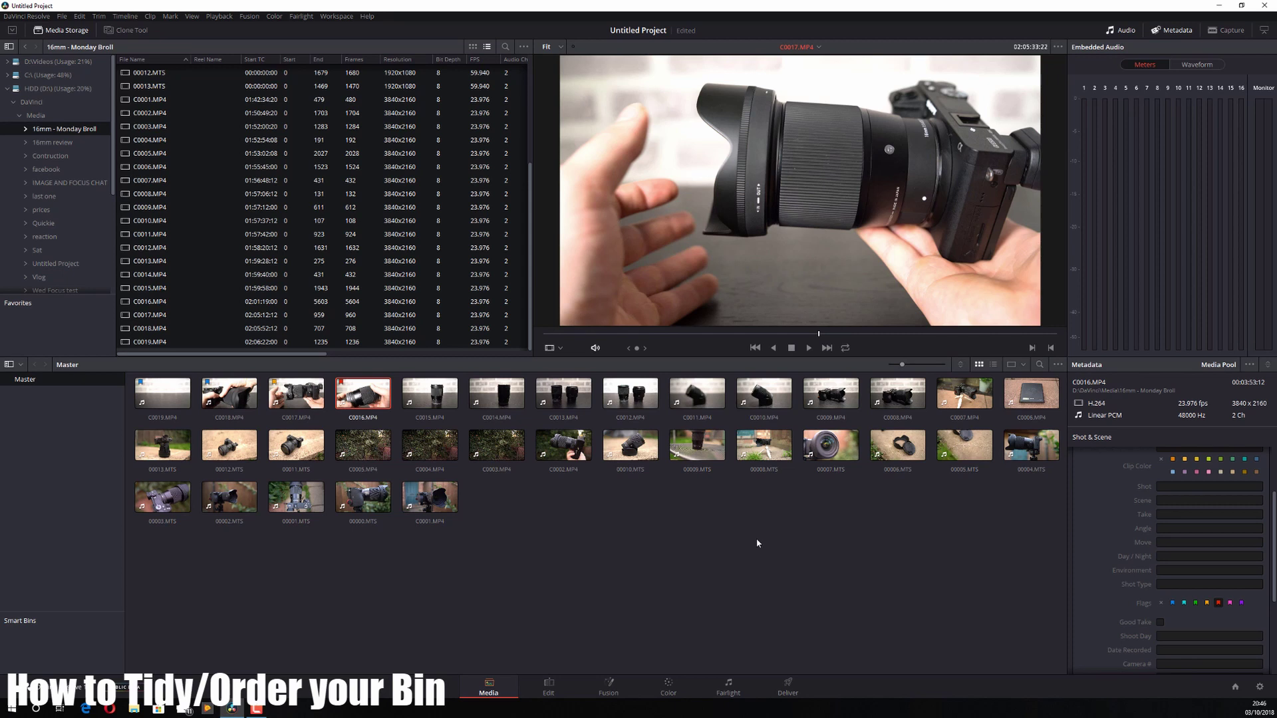
Deselect all clips and sort the media pool by Flags.
{"action": "left_click", "coordinate": [846, 554]}
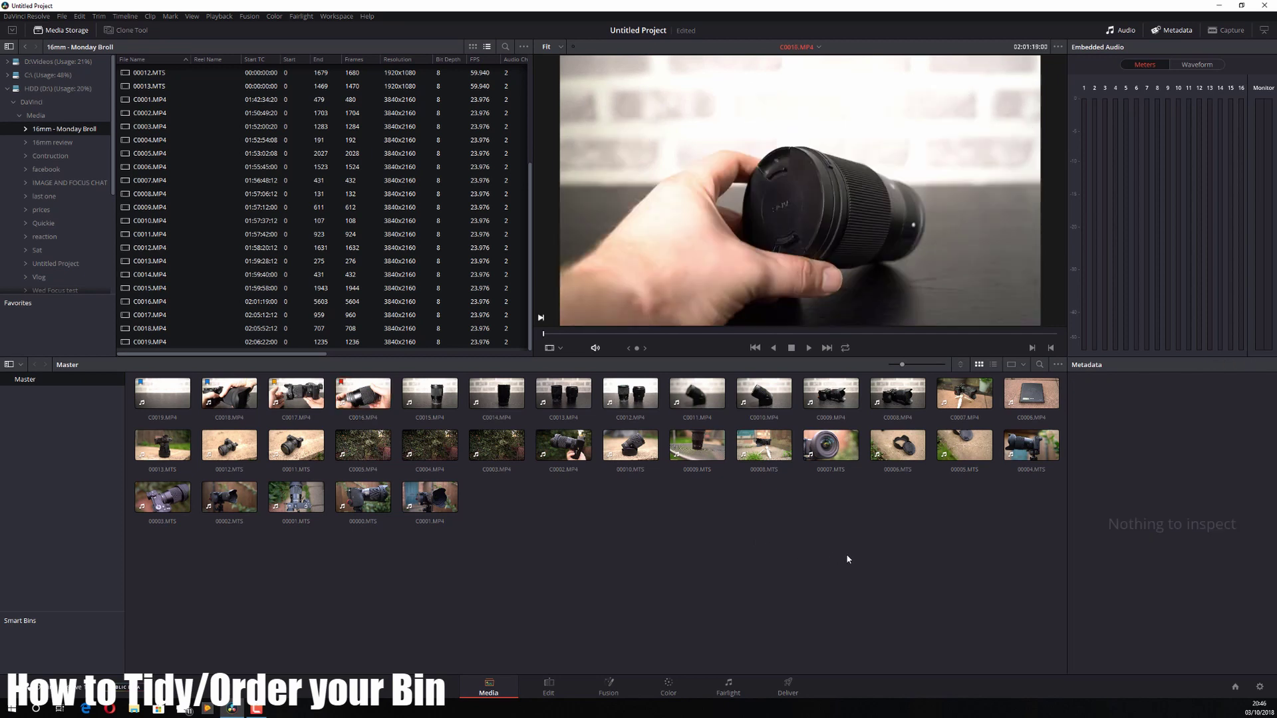
{"action": "left_click", "coordinate": [956, 364]}
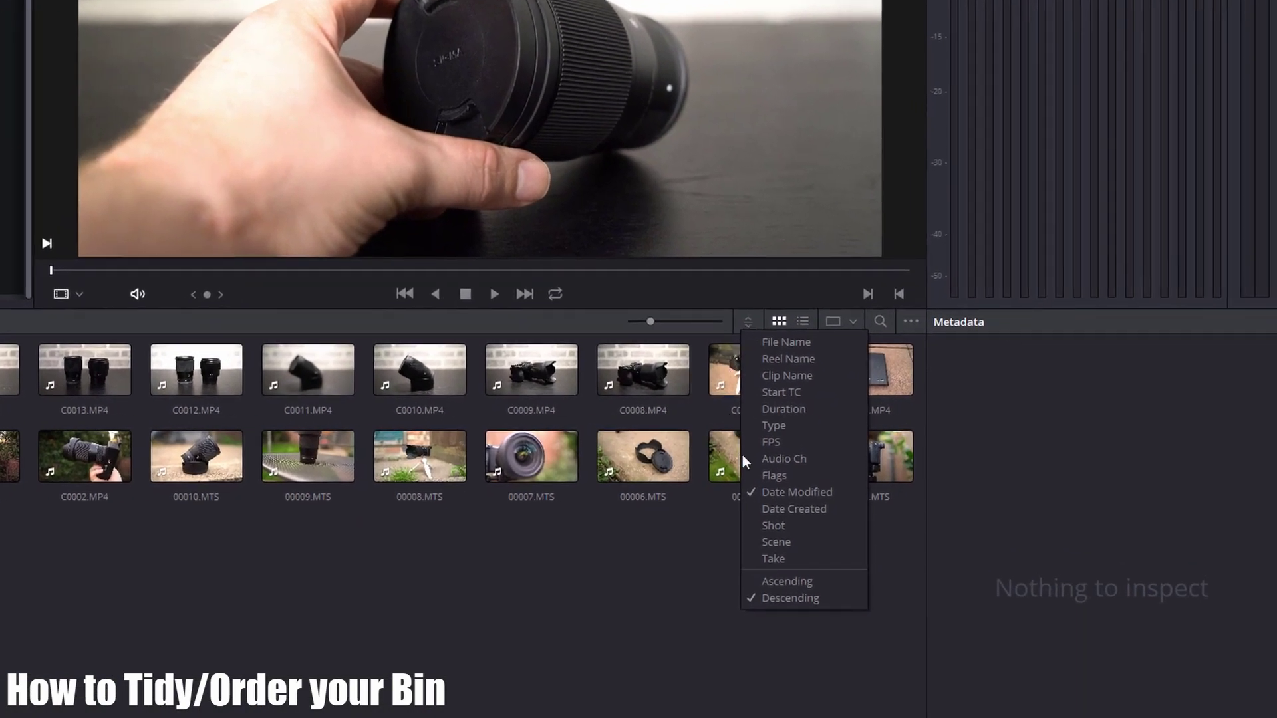
{"action": "left_click", "coordinate": [773, 475]}
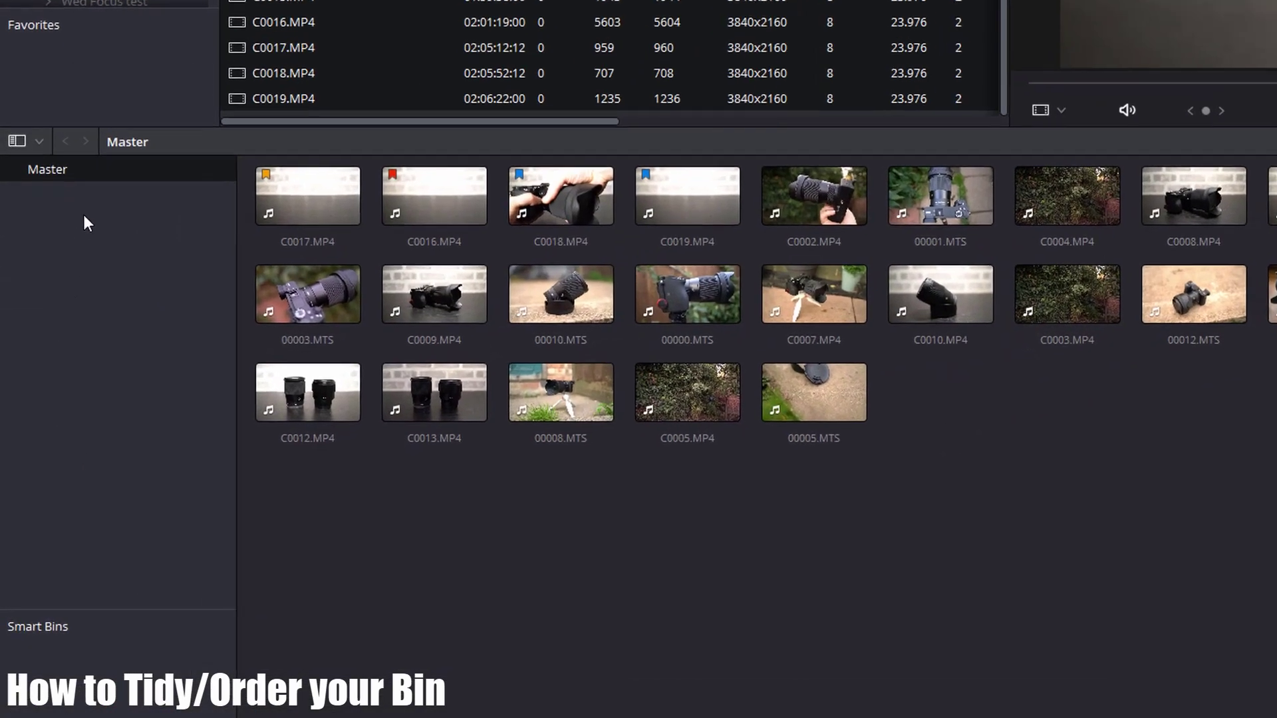
Create a new bin under Master named Intro.
{"action": "right_click", "coordinate": [85, 216]}
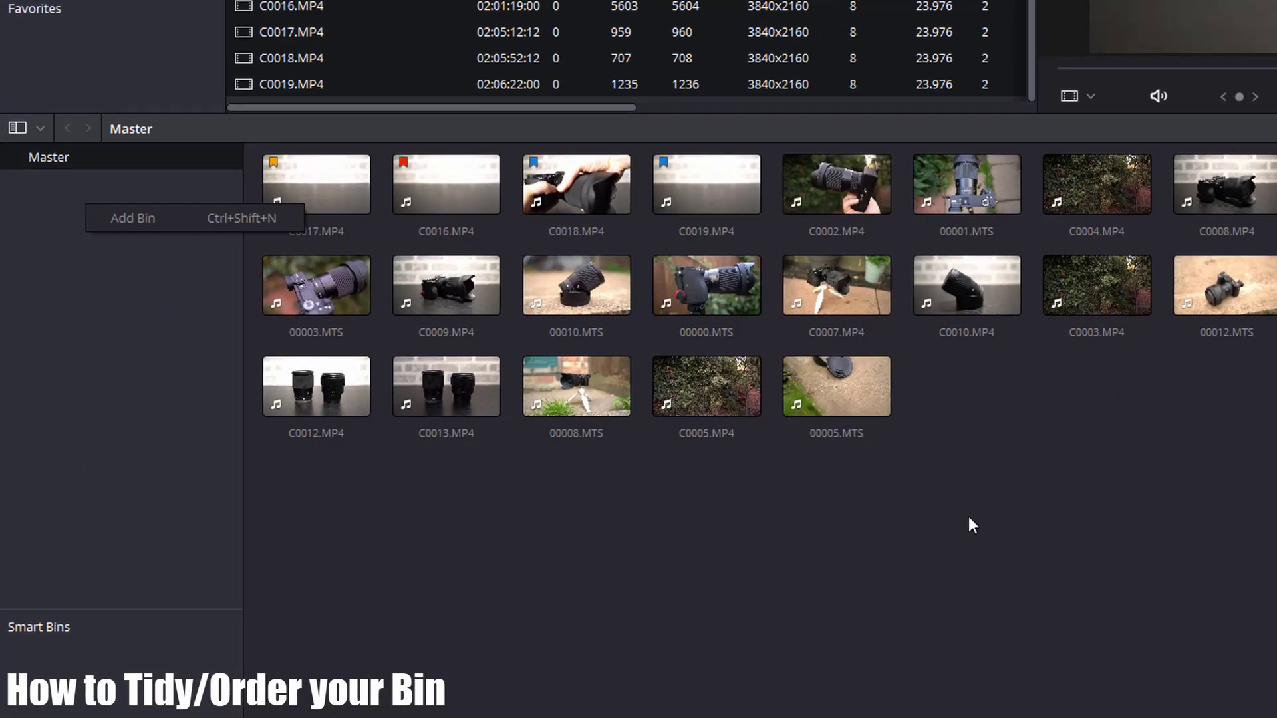
{"action": "right_click", "coordinate": [1005, 403]}
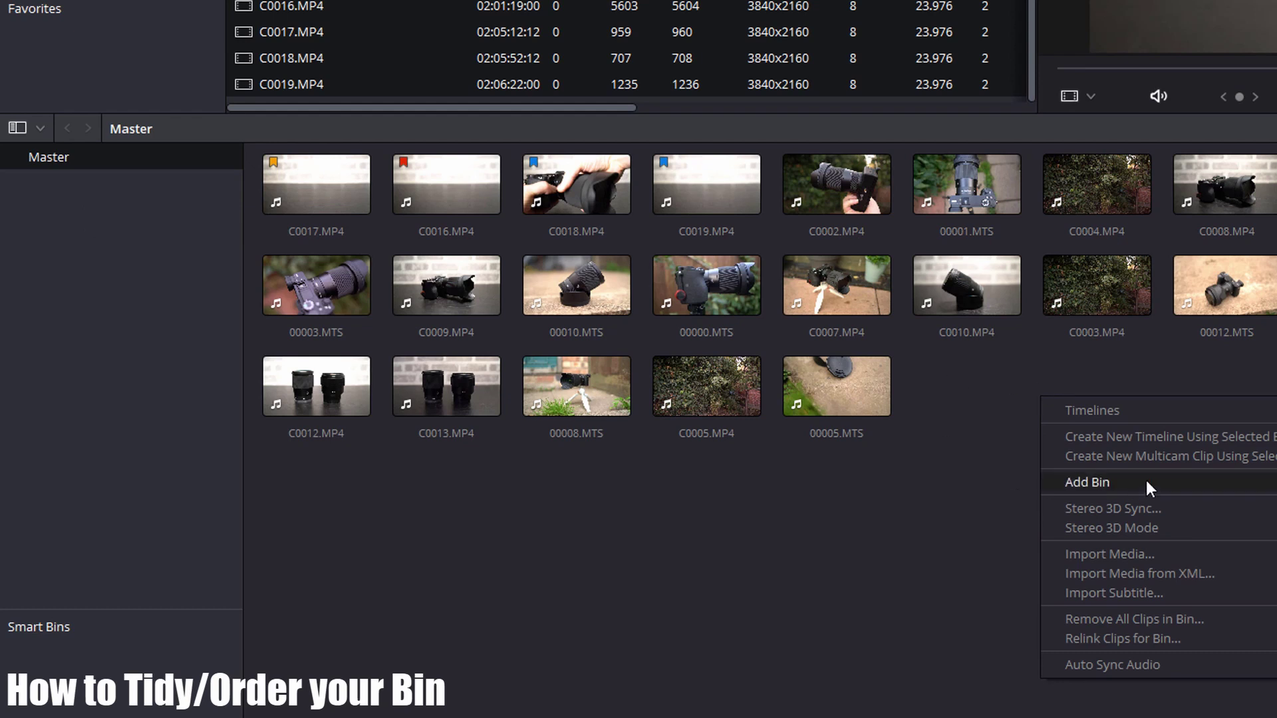
{"action": "left_click", "coordinate": [82, 240]}
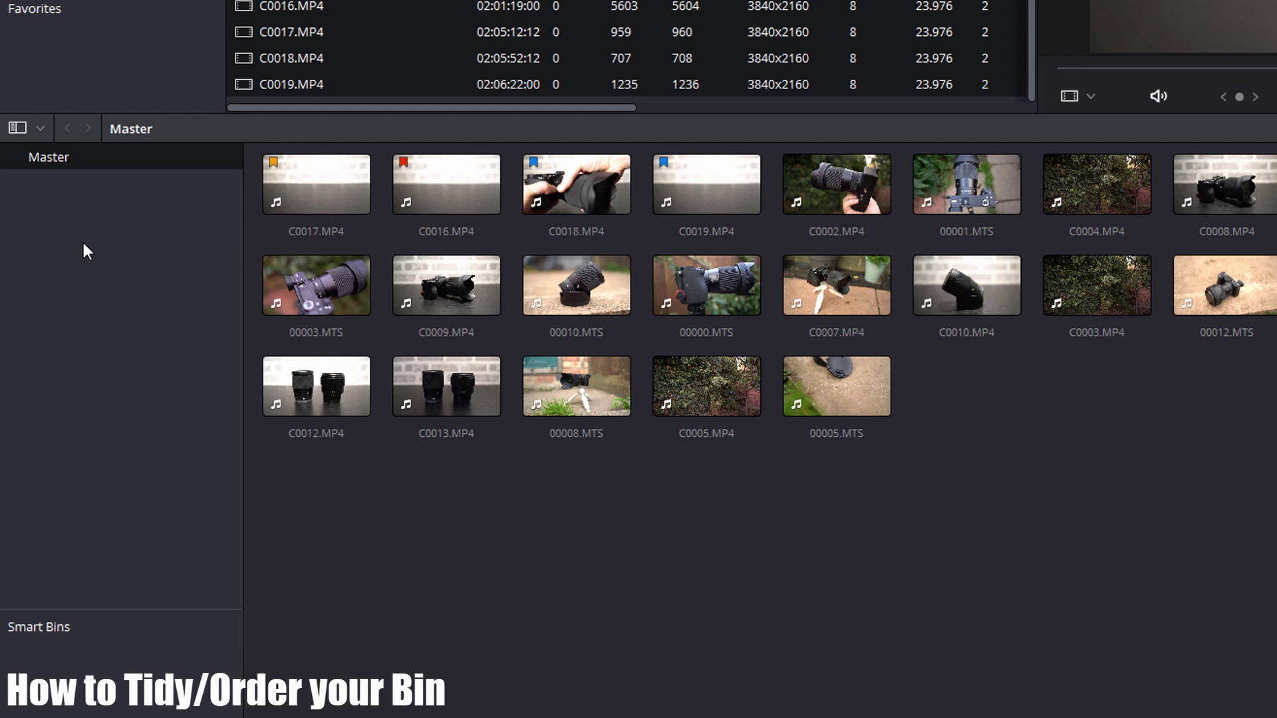
{"action": "right_click", "coordinate": [84, 244]}
{"action": "left_click", "coordinate": [126, 257]}
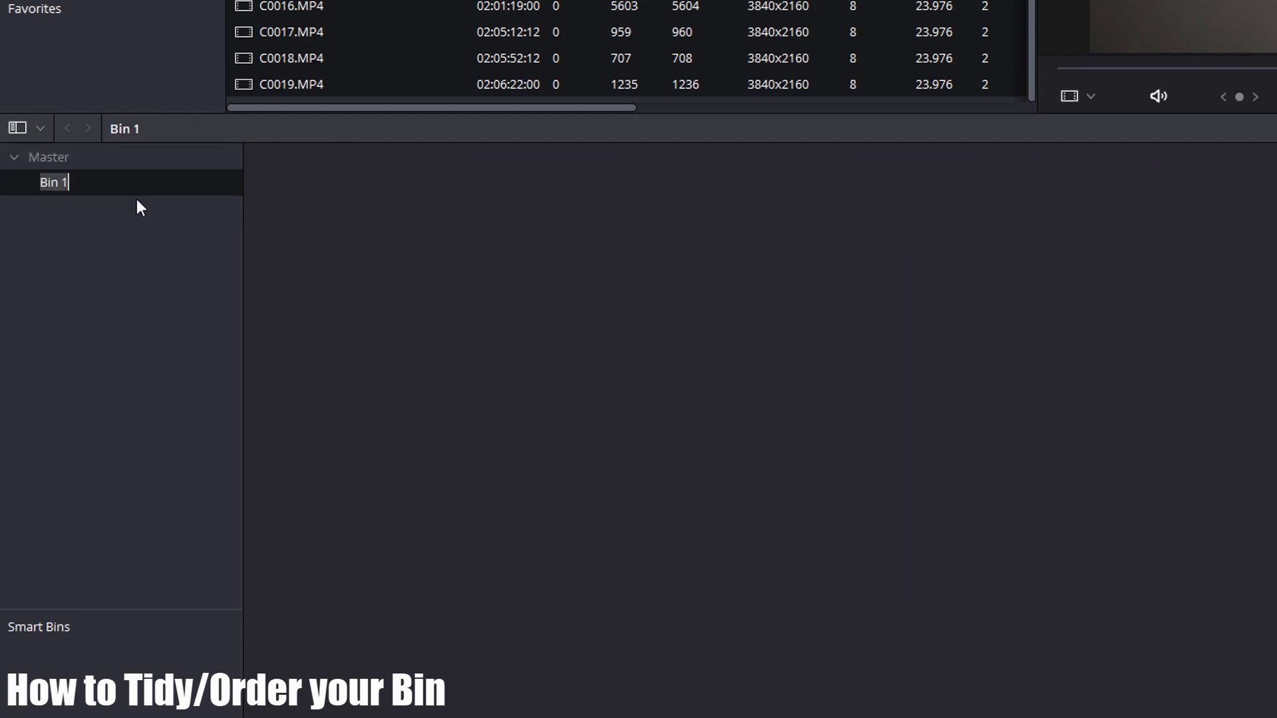
{"action": "type", "text": "Intro"}
{"action": "key", "text": "Return"}
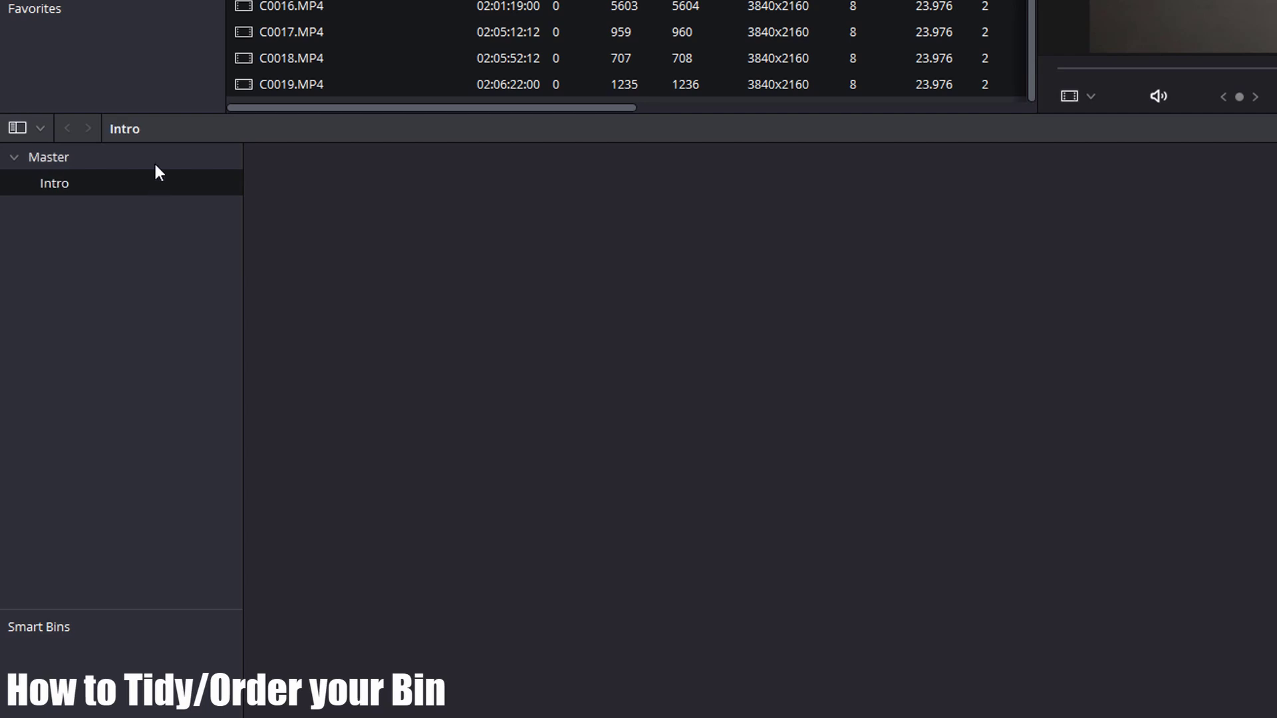
Add two more bins named Main and Outro, then view the Master bin's contents.
{"action": "right_click", "coordinate": [75, 219]}
{"action": "left_click", "coordinate": [119, 238]}
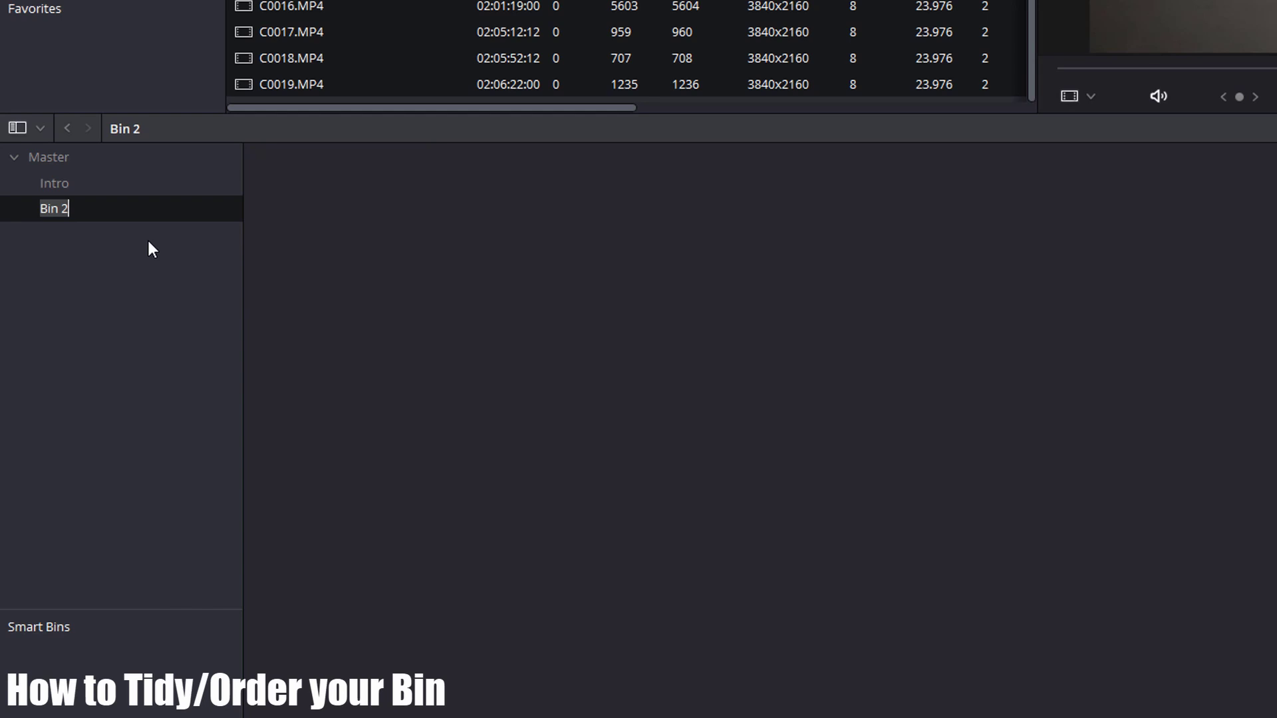
{"action": "type", "text": "Main"}
{"action": "key", "text": "Return"}
{"action": "right_click", "coordinate": [146, 237]}
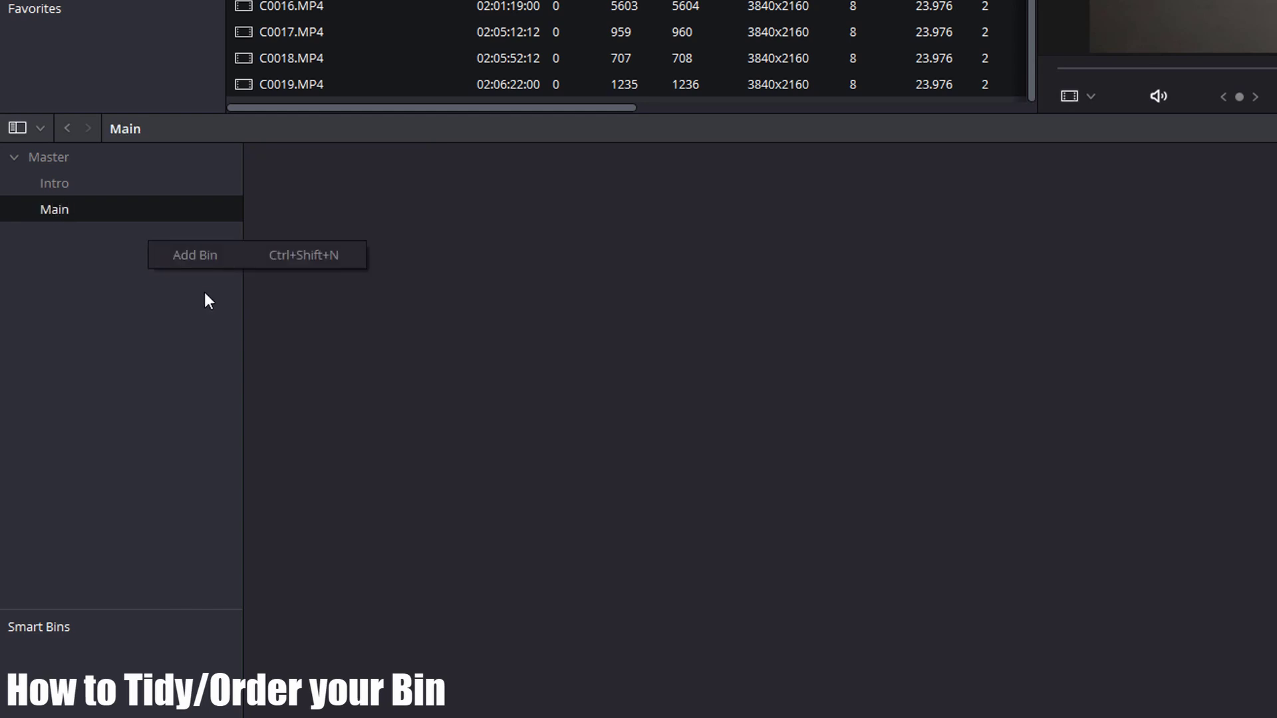
{"action": "left_click", "coordinate": [213, 257]}
{"action": "type", "text": "Outro"}
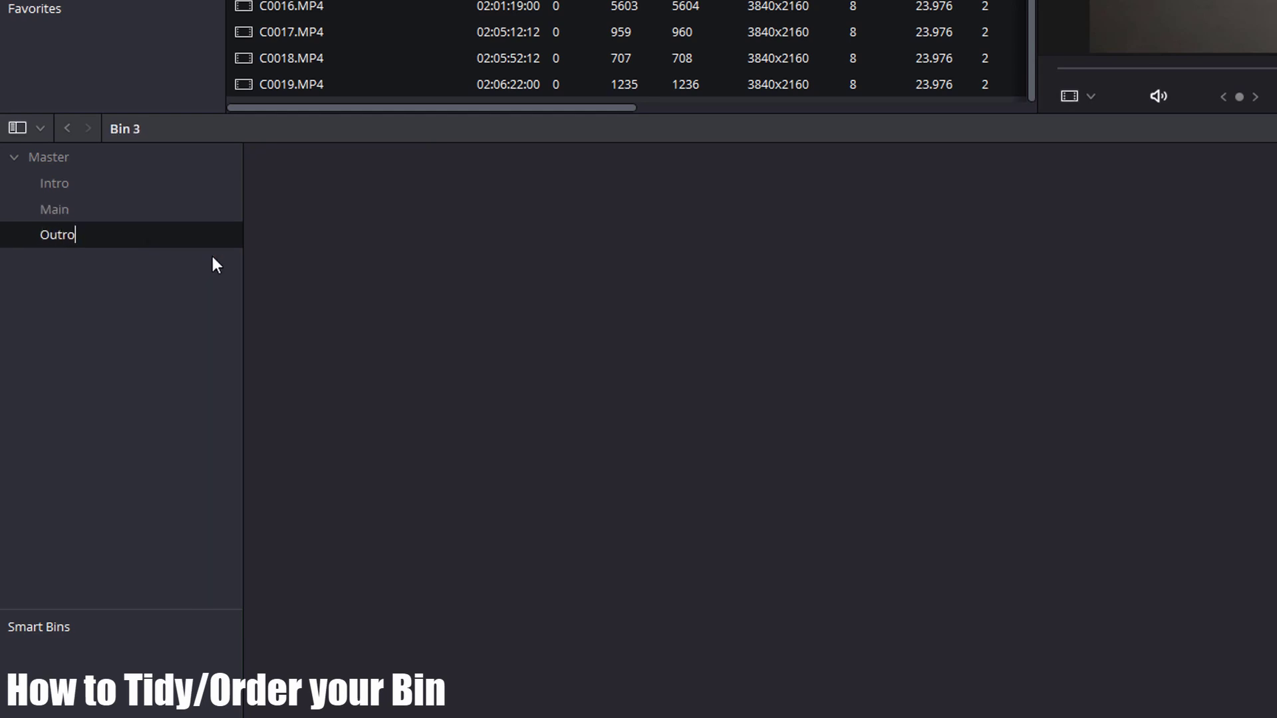
{"action": "key", "text": "Return"}
{"action": "left_click", "coordinate": [54, 161]}
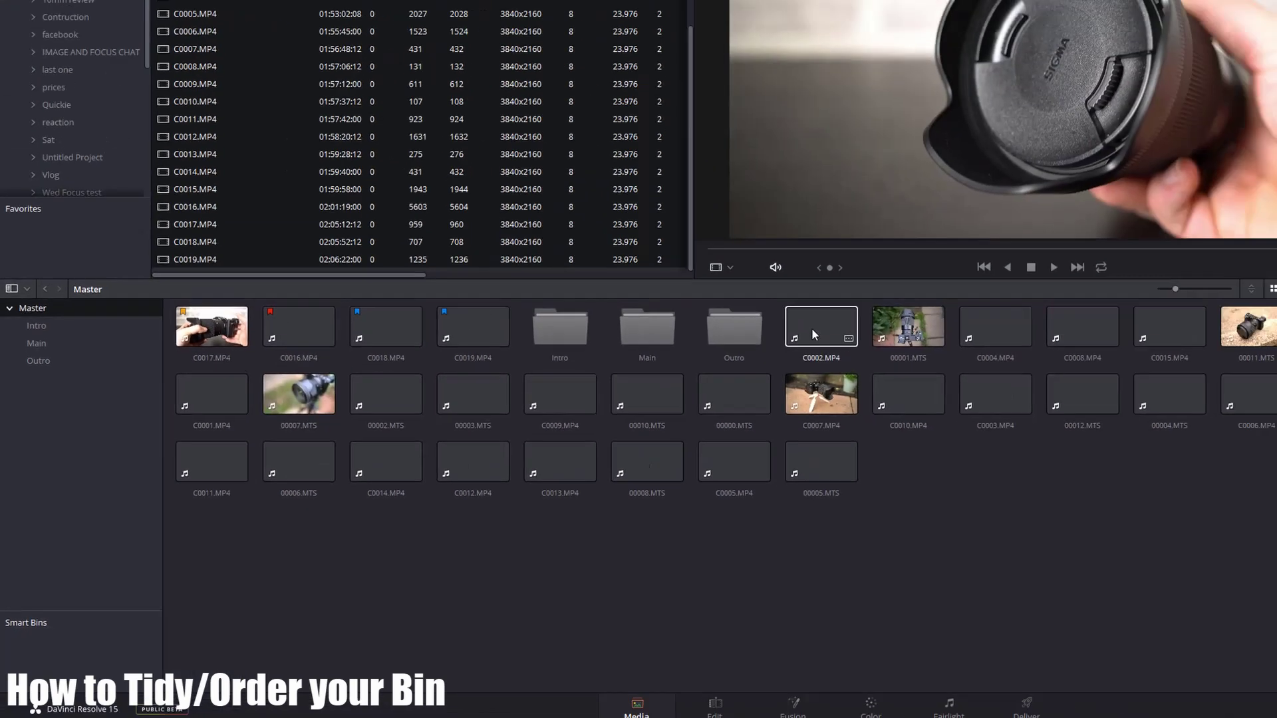
Move the fifteen intro clips into Intro, the next group into Main, and the last four into Outro.
{"action": "left_click", "coordinate": [830, 396], "text": "shift"}
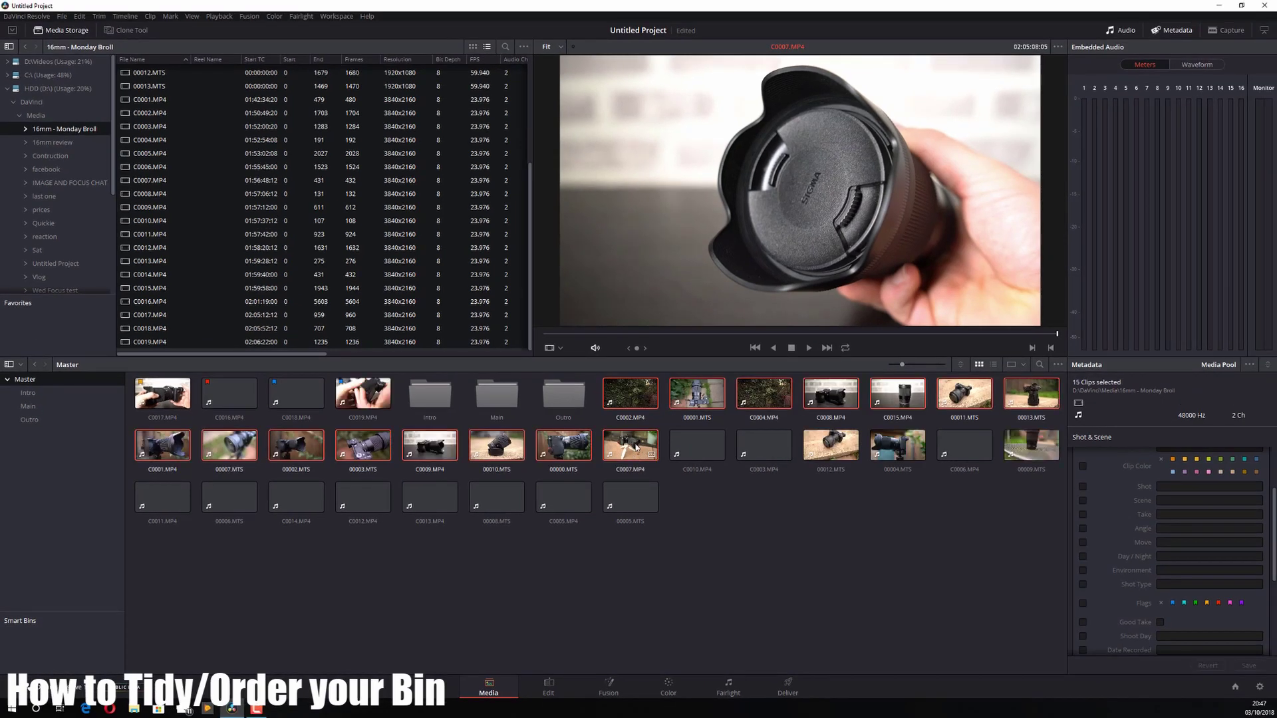
{"action": "left_click_drag", "start_coordinate": [636, 448], "coordinate": [441, 402]}
{"action": "left_click_drag", "start_coordinate": [582, 438], "coordinate": [536, 389]}
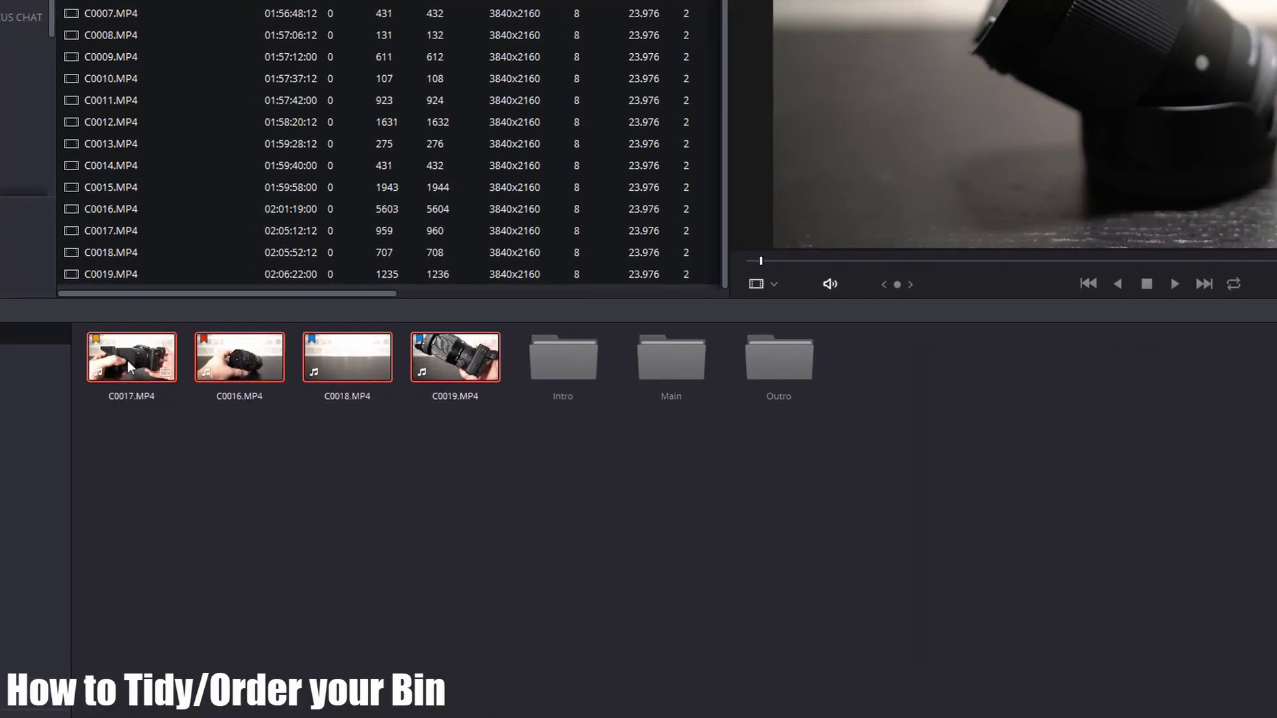
{"action": "left_click_drag", "start_coordinate": [126, 361], "coordinate": [792, 362]}
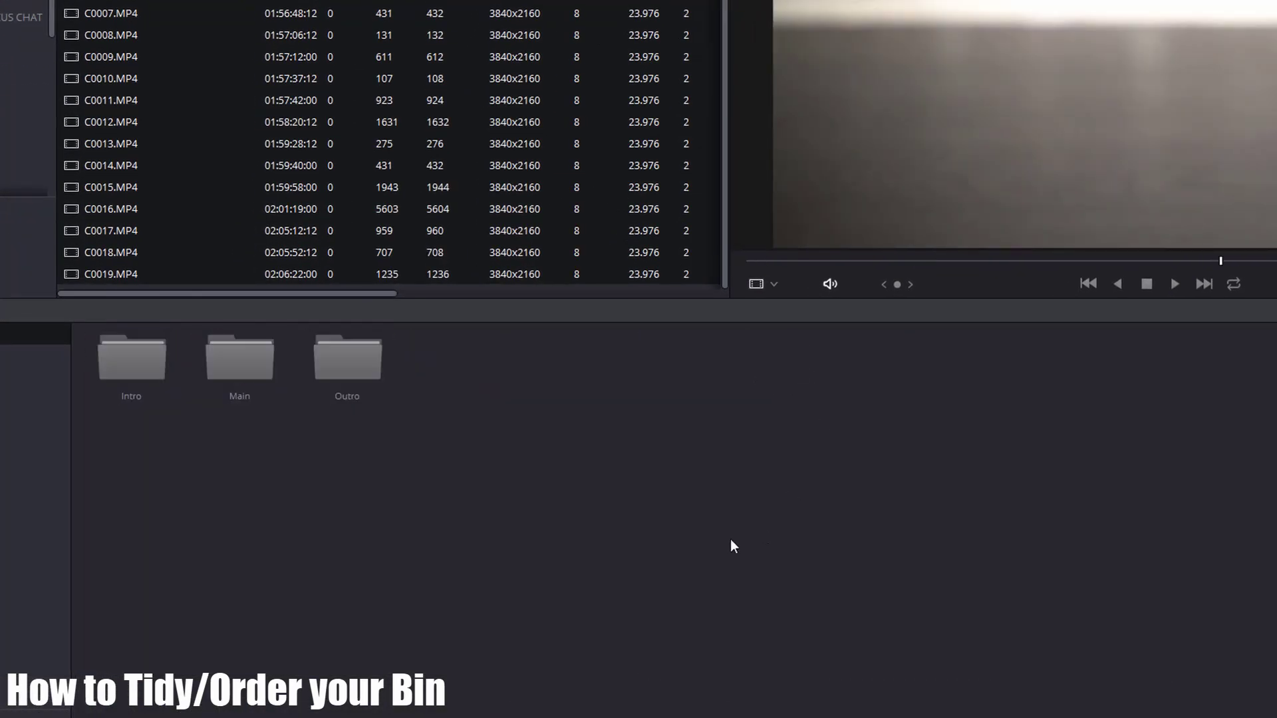
Check the contents of the Intro, Main and Outro bins, then go to the Edit page.
{"action": "double_click", "coordinate": [142, 373]}
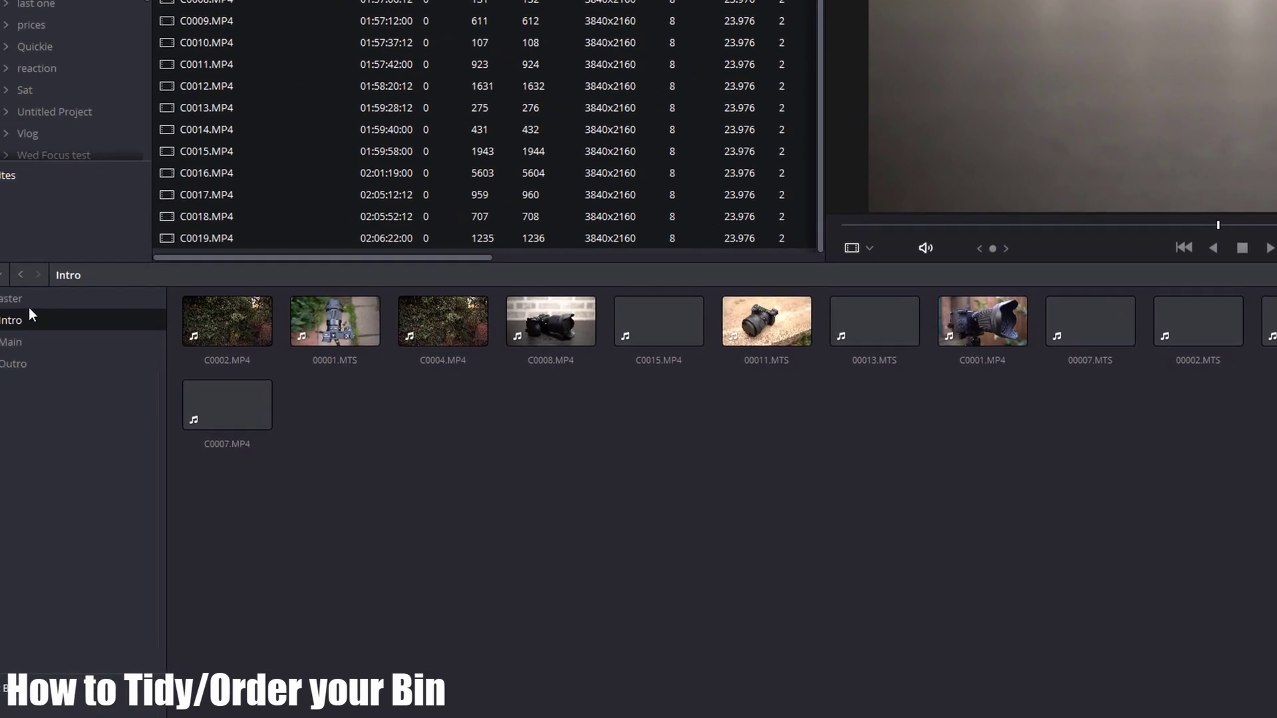
{"action": "left_click", "coordinate": [53, 284]}
{"action": "double_click", "coordinate": [400, 298]}
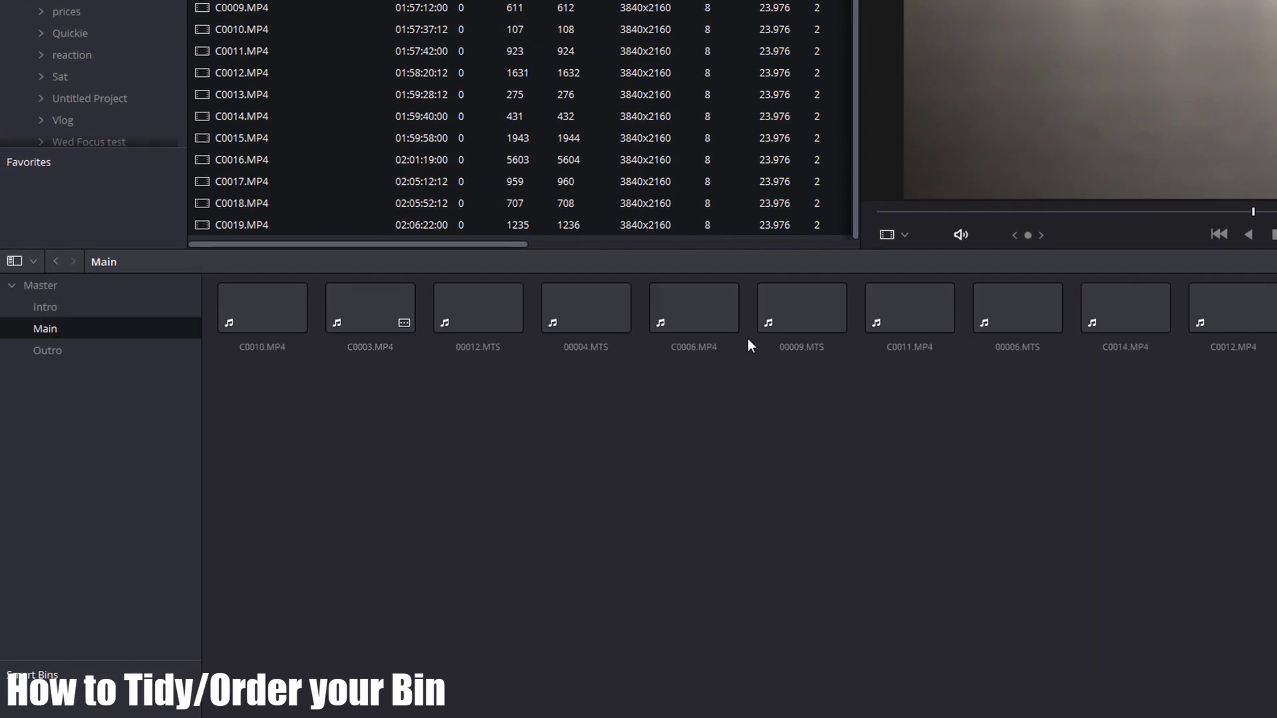
{"action": "left_click", "coordinate": [27, 353]}
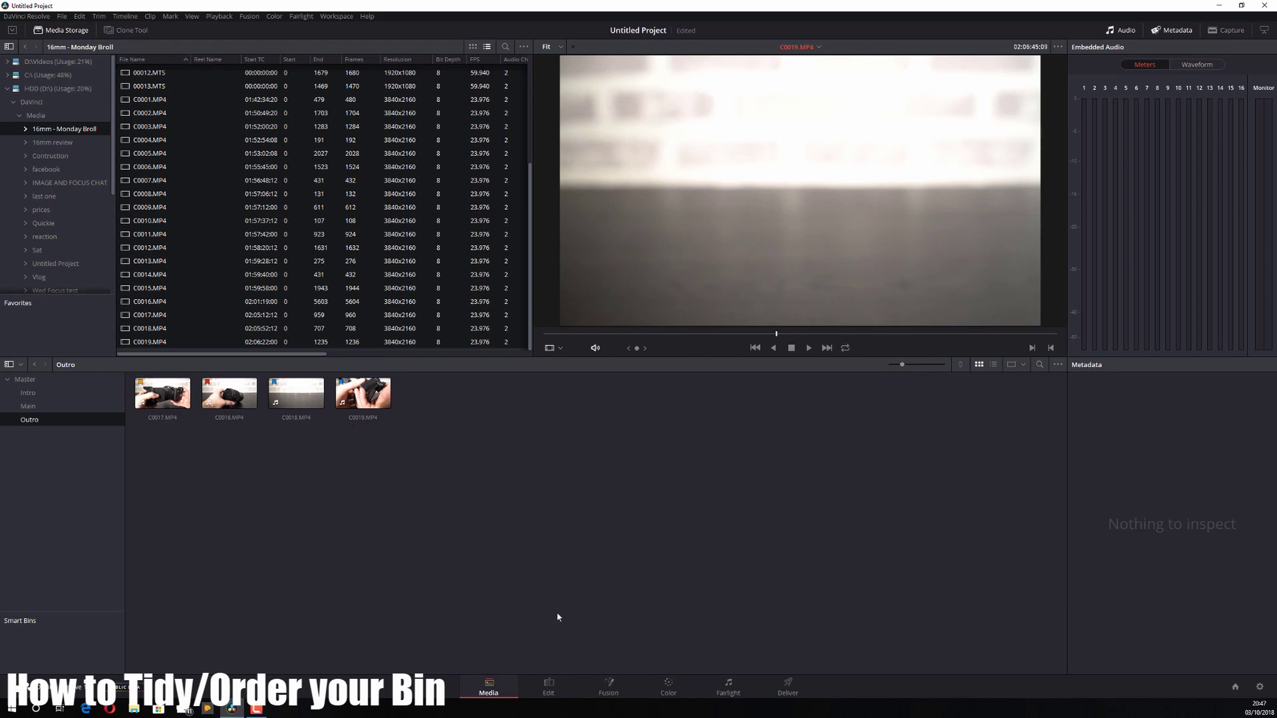
{"action": "left_click", "coordinate": [561, 692]}
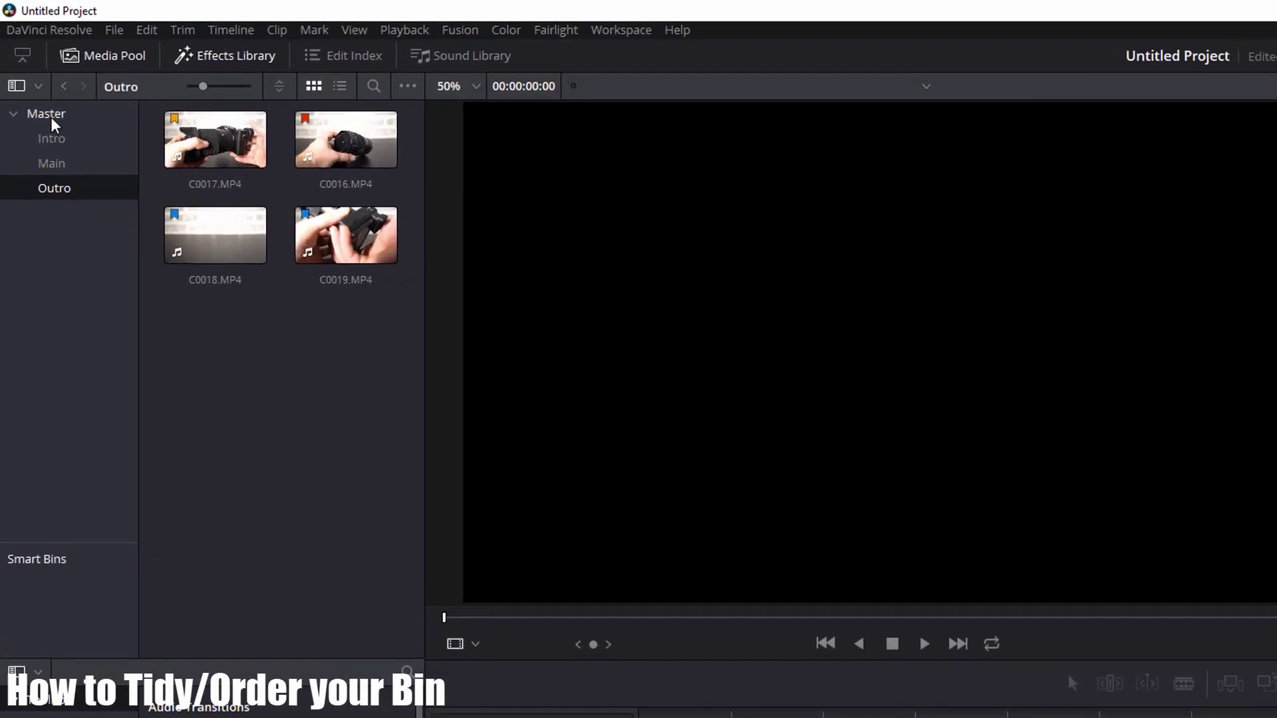
Browse the Master, Intro, Main and Outro bins in the Edit page media pool, ending on Main.
{"action": "left_click", "coordinate": [53, 121]}
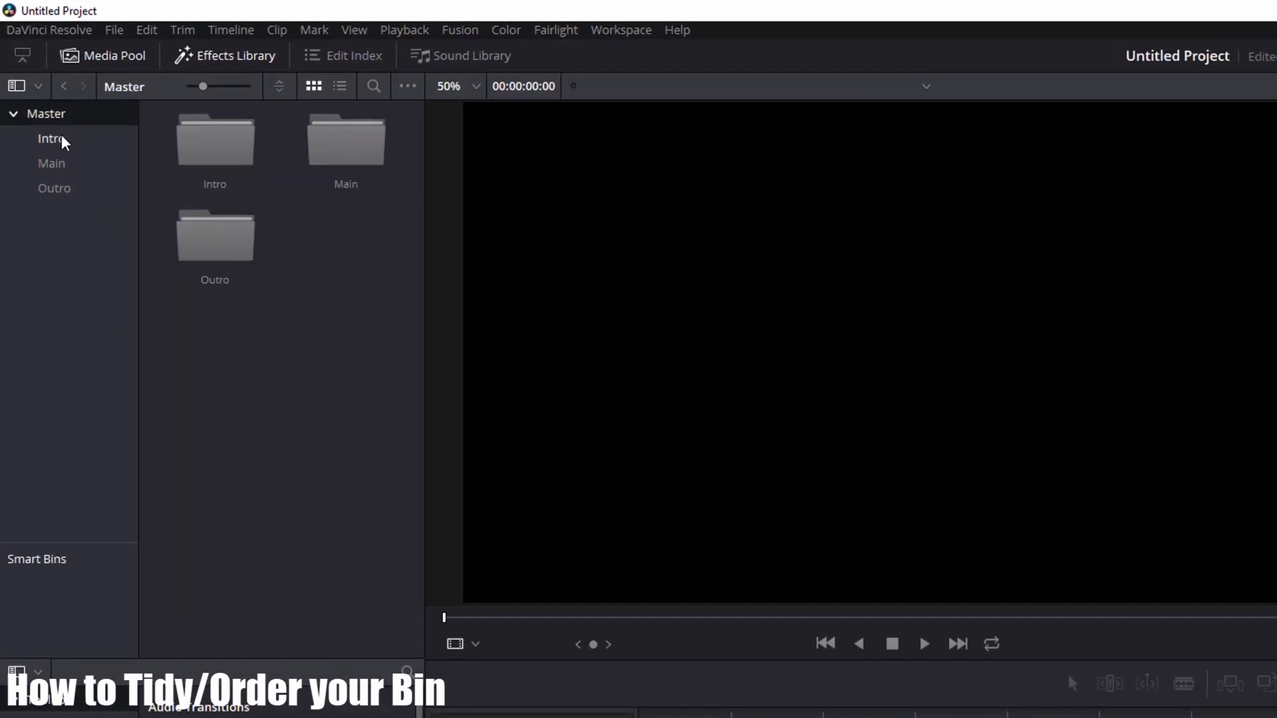
{"action": "left_click", "coordinate": [61, 137]}
{"action": "left_click", "coordinate": [62, 166]}
{"action": "left_click", "coordinate": [57, 189]}
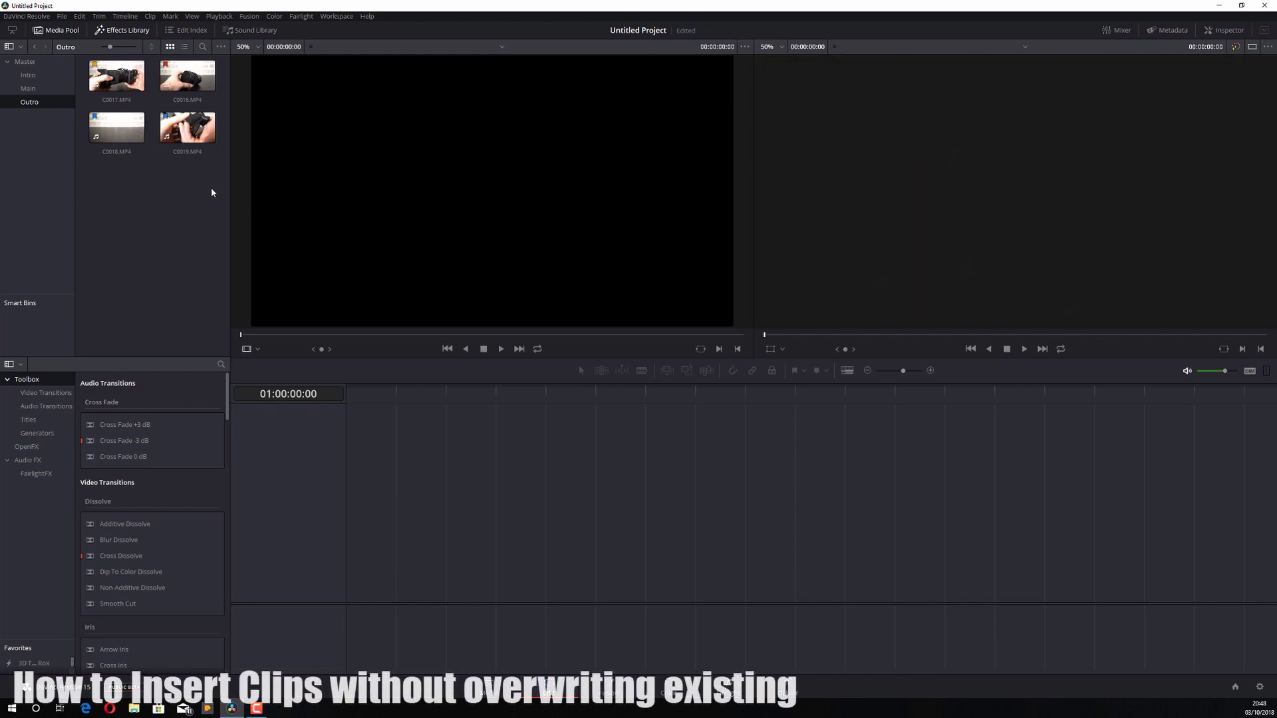
{"action": "left_click", "coordinate": [38, 91]}
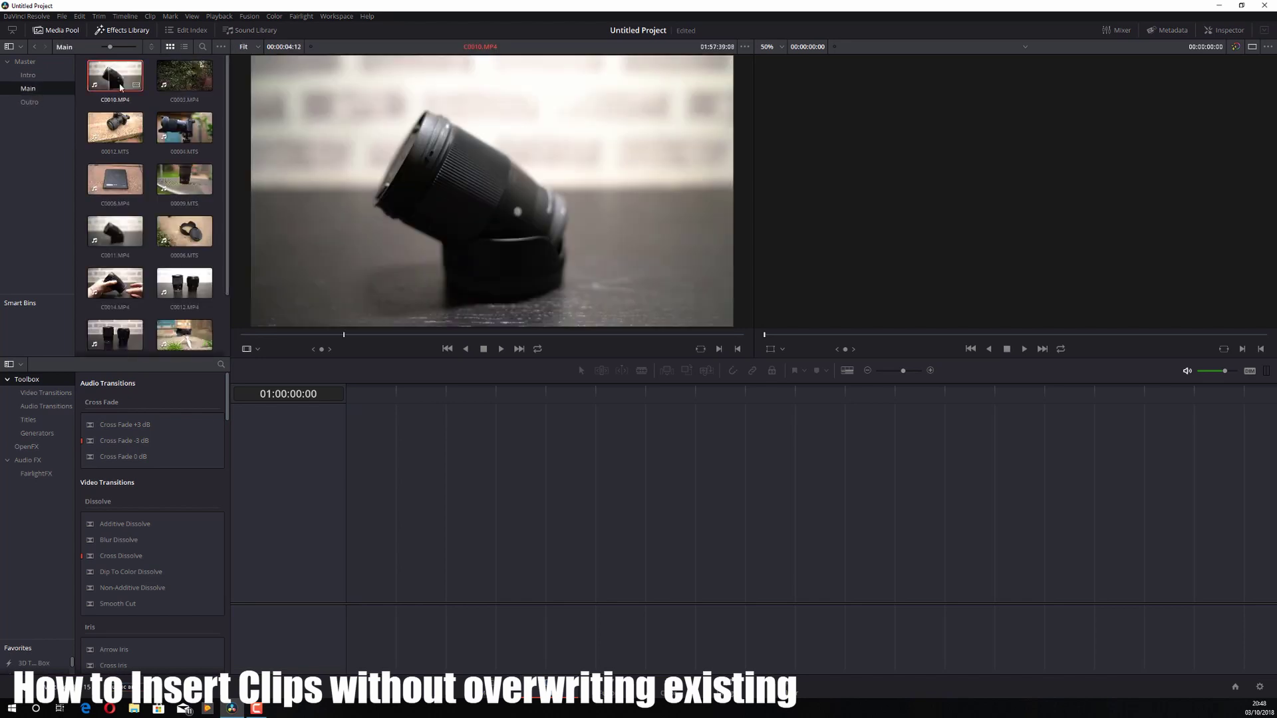
Drop all Main bin clips onto a new Timeline 1, then play it back from around 01:00:50.
{"action": "key", "text": "ctrl+a"}
{"action": "left_click_drag", "start_coordinate": [169, 285], "coordinate": [416, 558]}
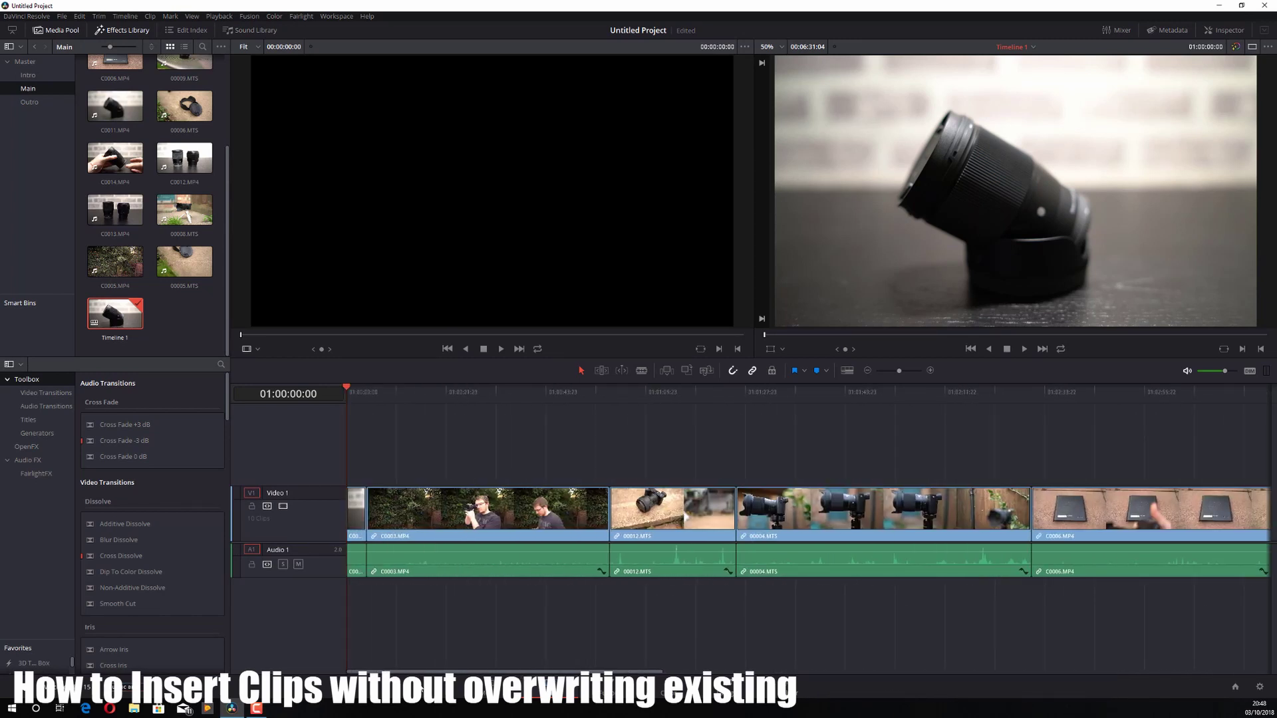
{"action": "left_click", "coordinate": [549, 390]}
{"action": "key", "text": "space"}
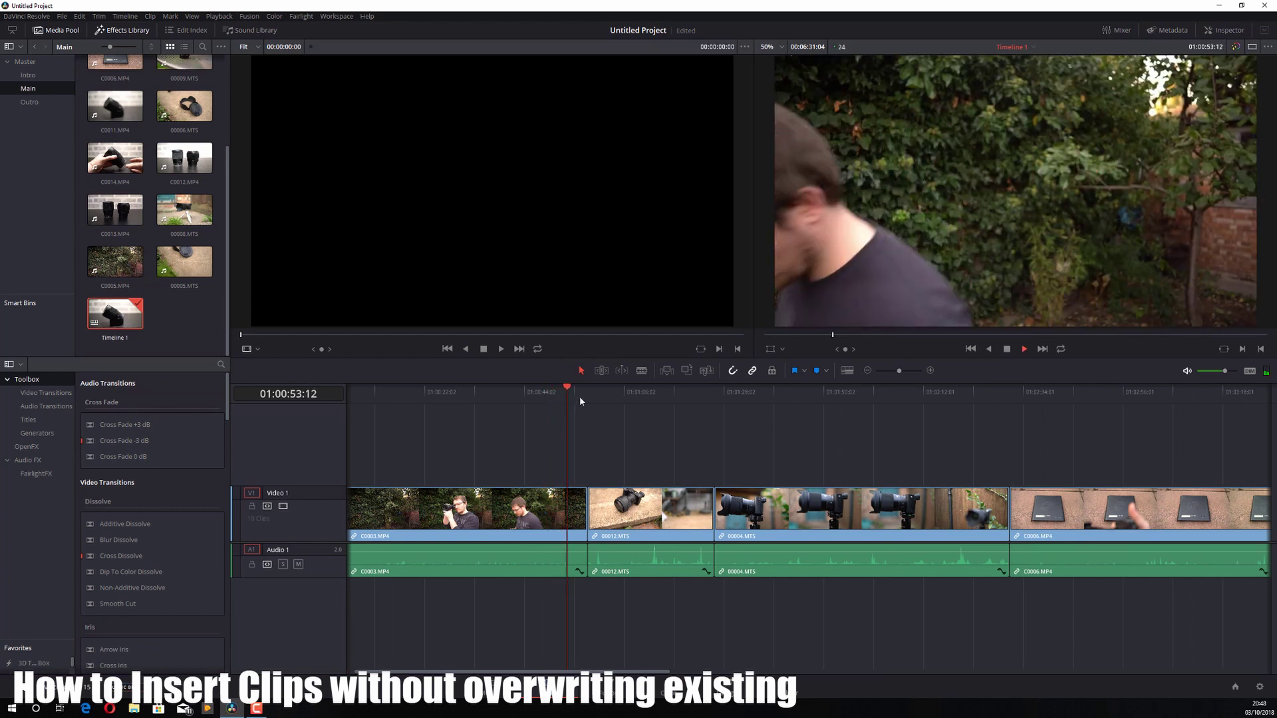
{"action": "key", "text": "space"}
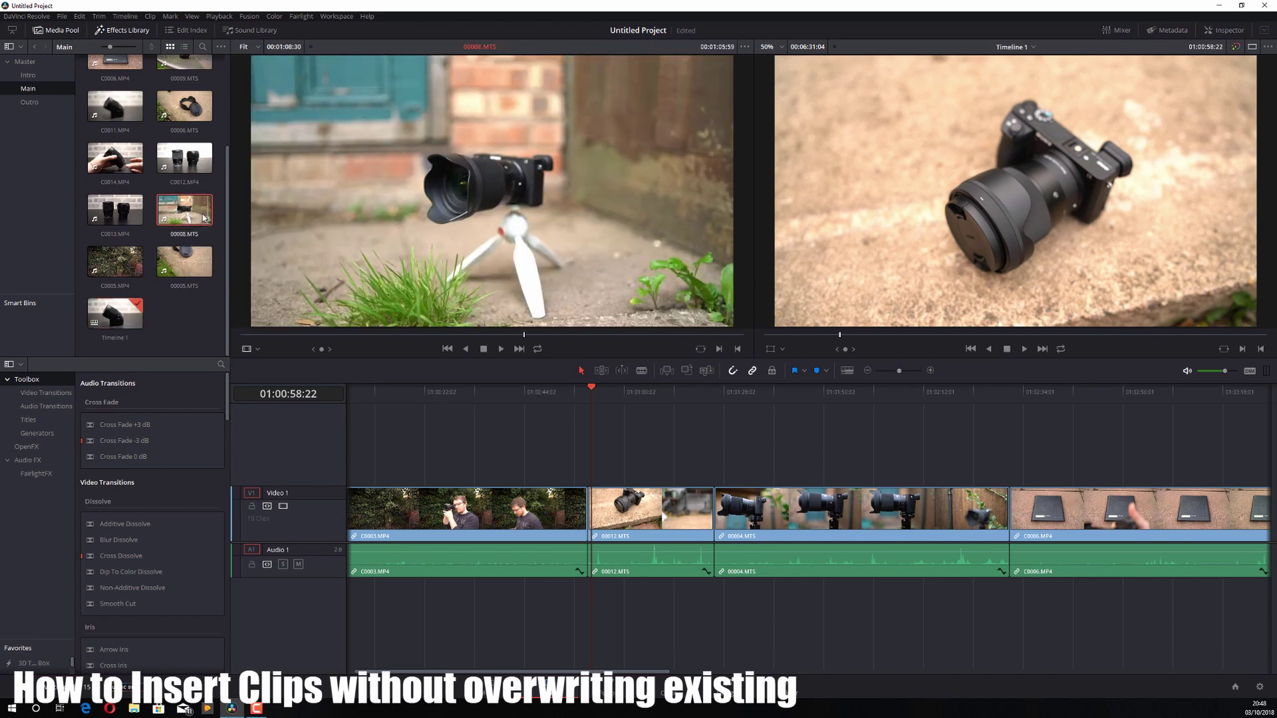
Drop 00008.MTS into the edit, undo it, and park the playhead at the start of 00012.MTS.
{"action": "left_click_drag", "start_coordinate": [185, 212], "coordinate": [592, 517]}
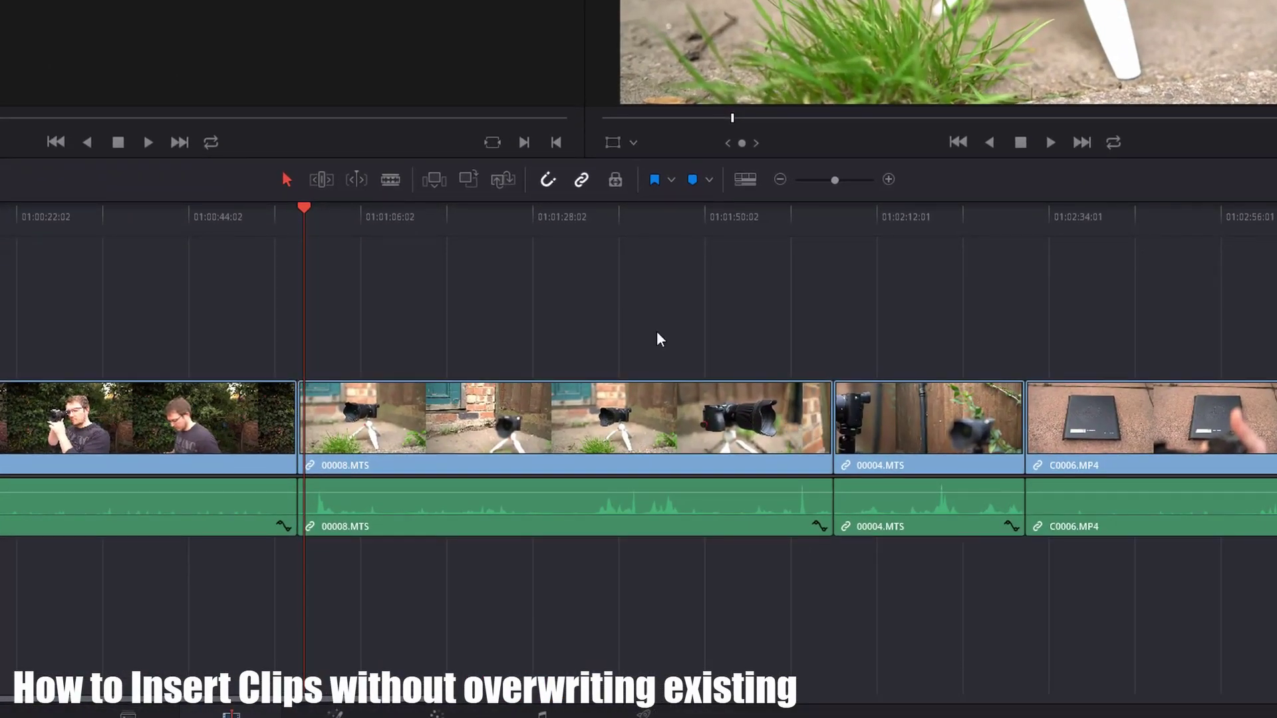
{"action": "key", "text": "ctrl+z"}
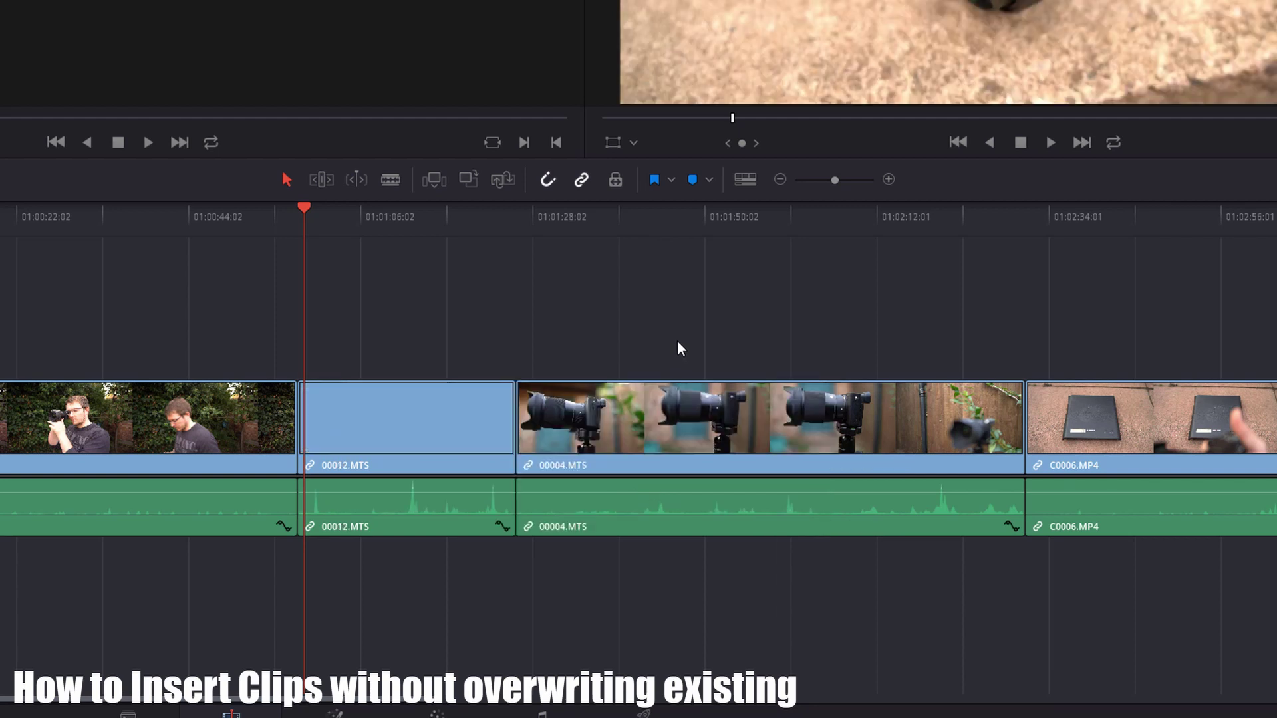
{"action": "left_click", "coordinate": [211, 215]}
{"action": "left_click_drag", "start_coordinate": [197, 213], "coordinate": [298, 215]}
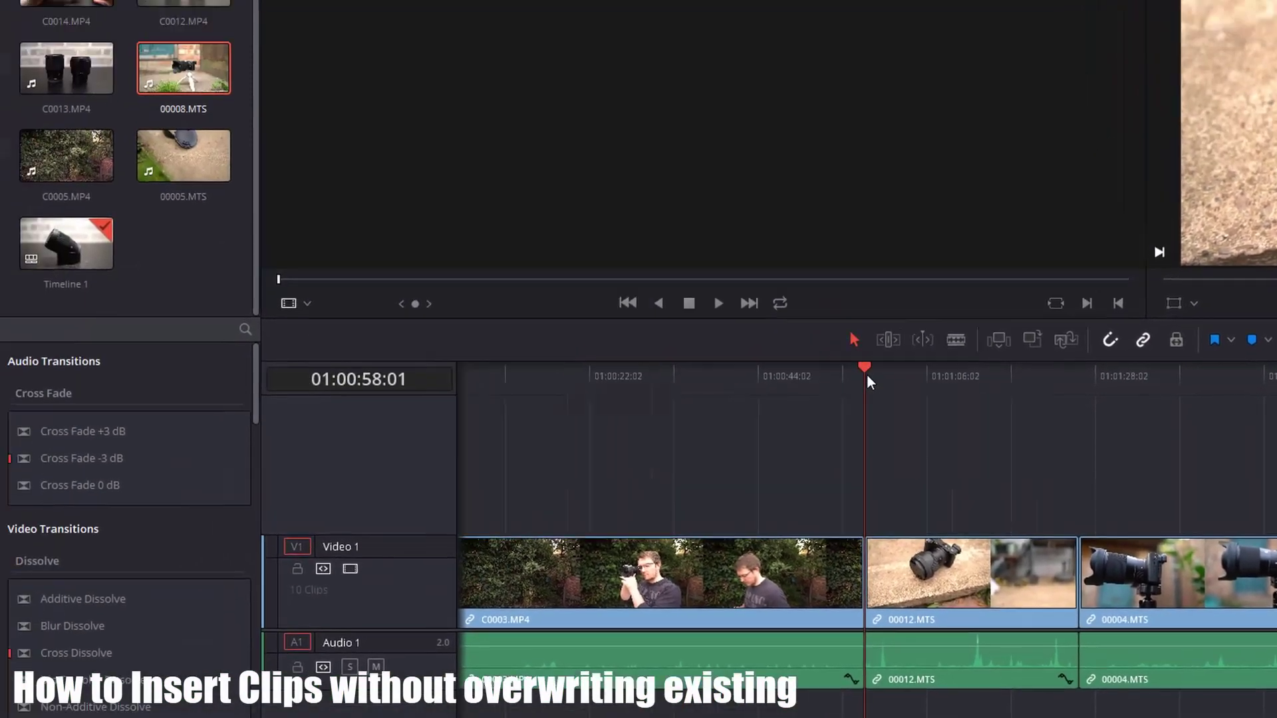
Insert 00008.MTS at the playhead after C0003.MP4 using Insert Clip (F9), then undo the insert.
{"action": "left_click", "coordinate": [183, 77]}
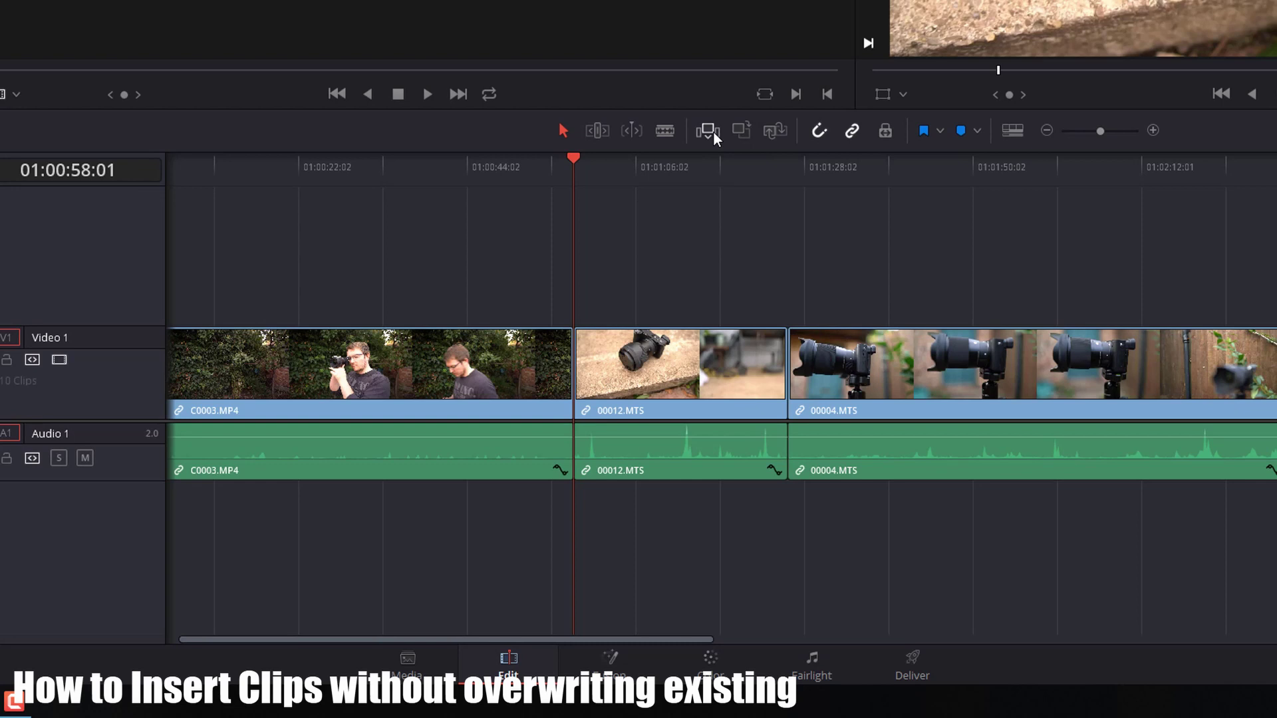
{"action": "left_click", "coordinate": [710, 135]}
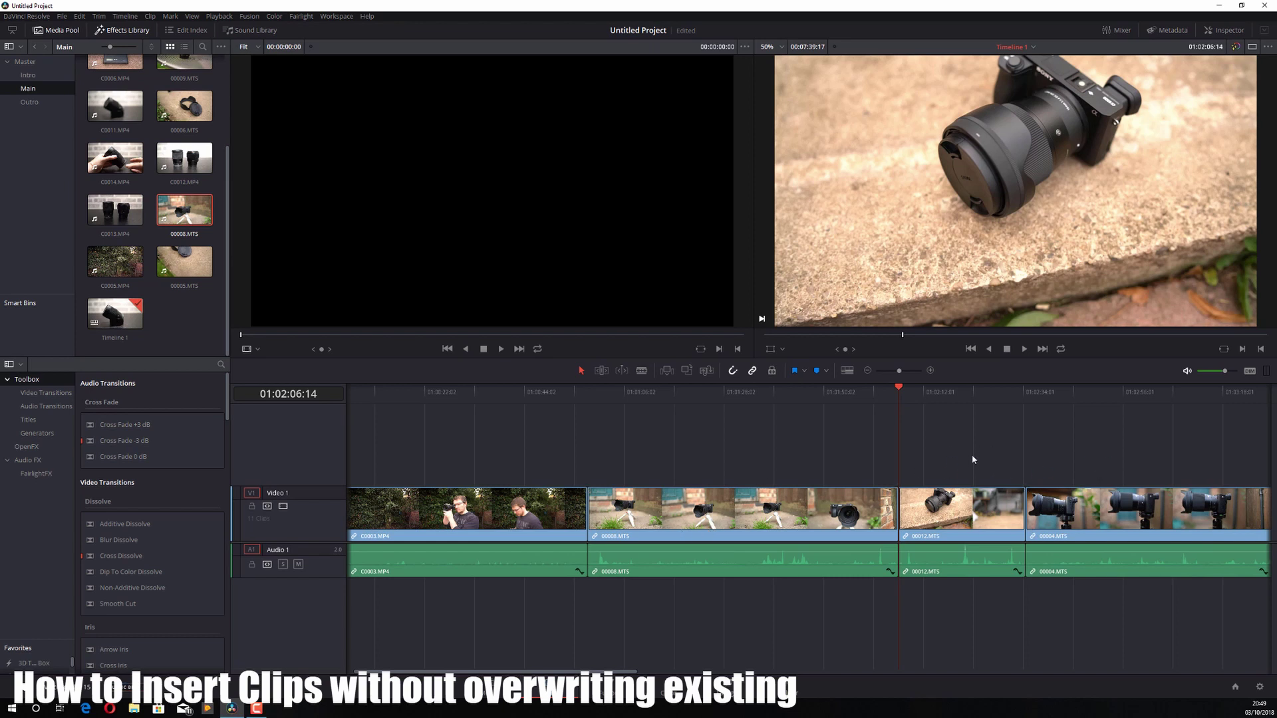
{"action": "key", "text": "ctrl+z"}
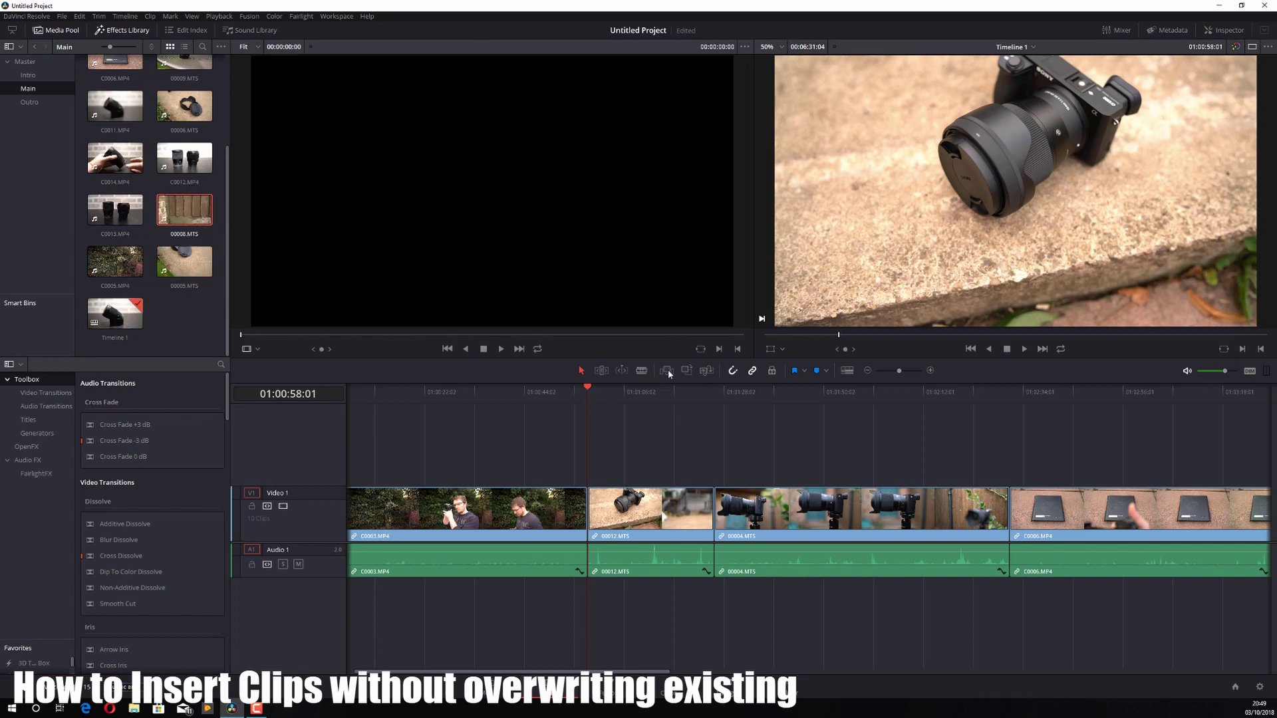
Undo the extra 00008.MTS insert, then replace the 00012.MTS timeline clip with 00008.MTS.
{"action": "left_click", "coordinate": [691, 373]}
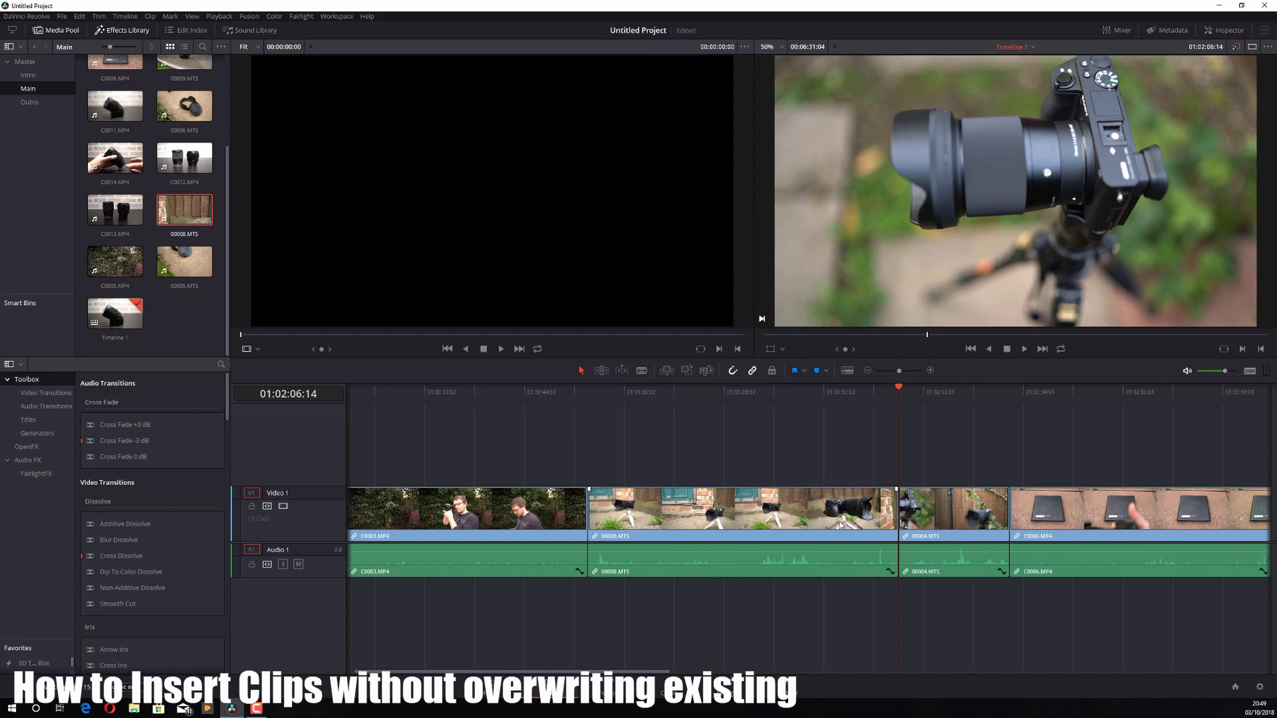
{"action": "key", "text": "ctrl+z"}
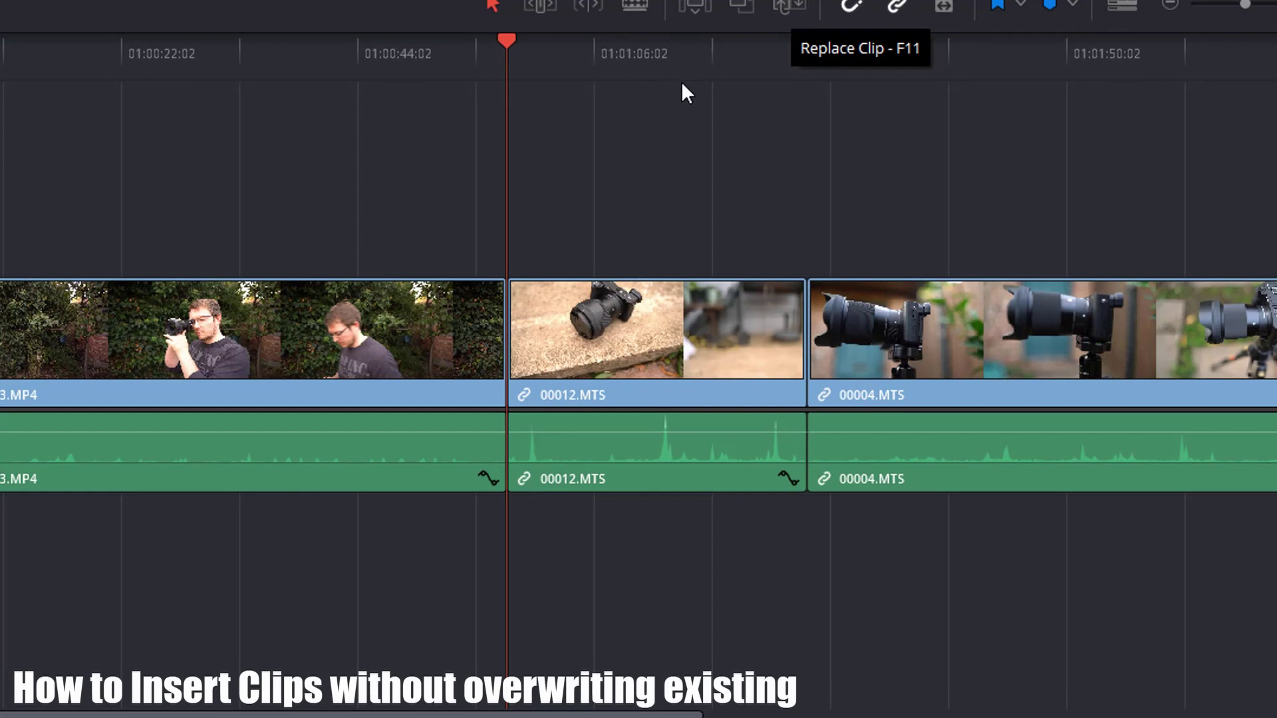
{"action": "left_click", "coordinate": [604, 391]}
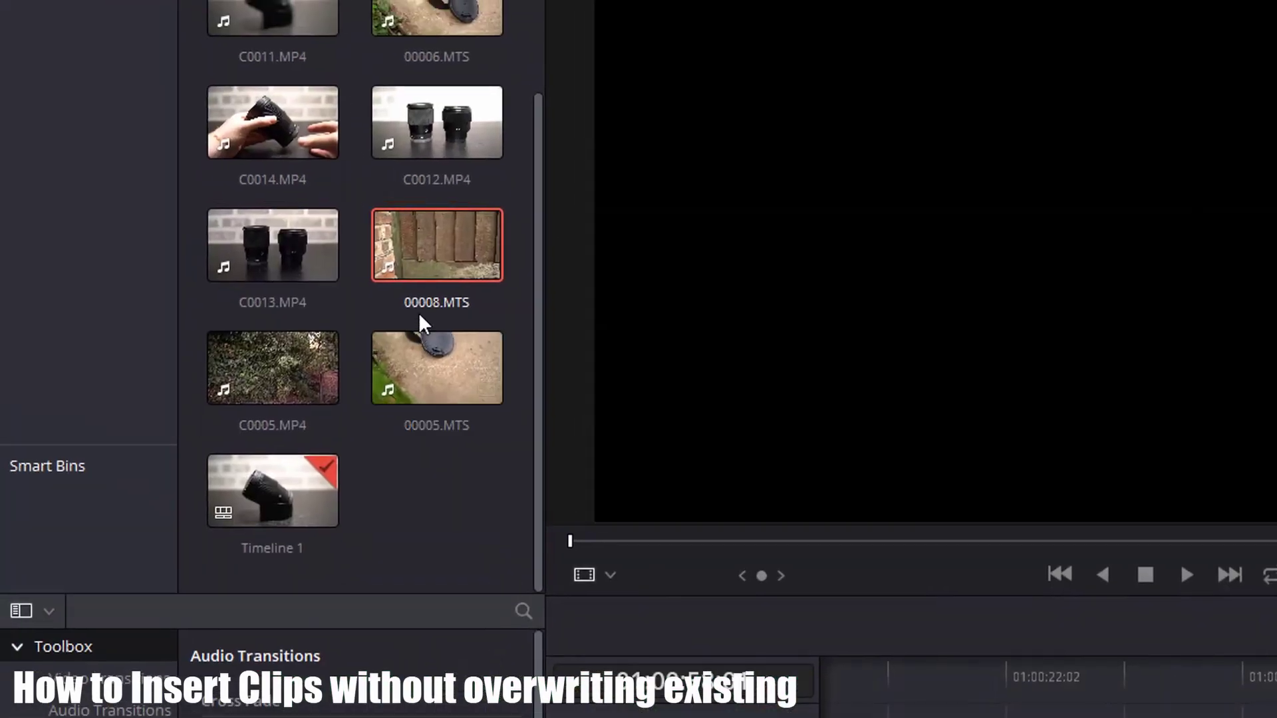
{"action": "left_click", "coordinate": [442, 265]}
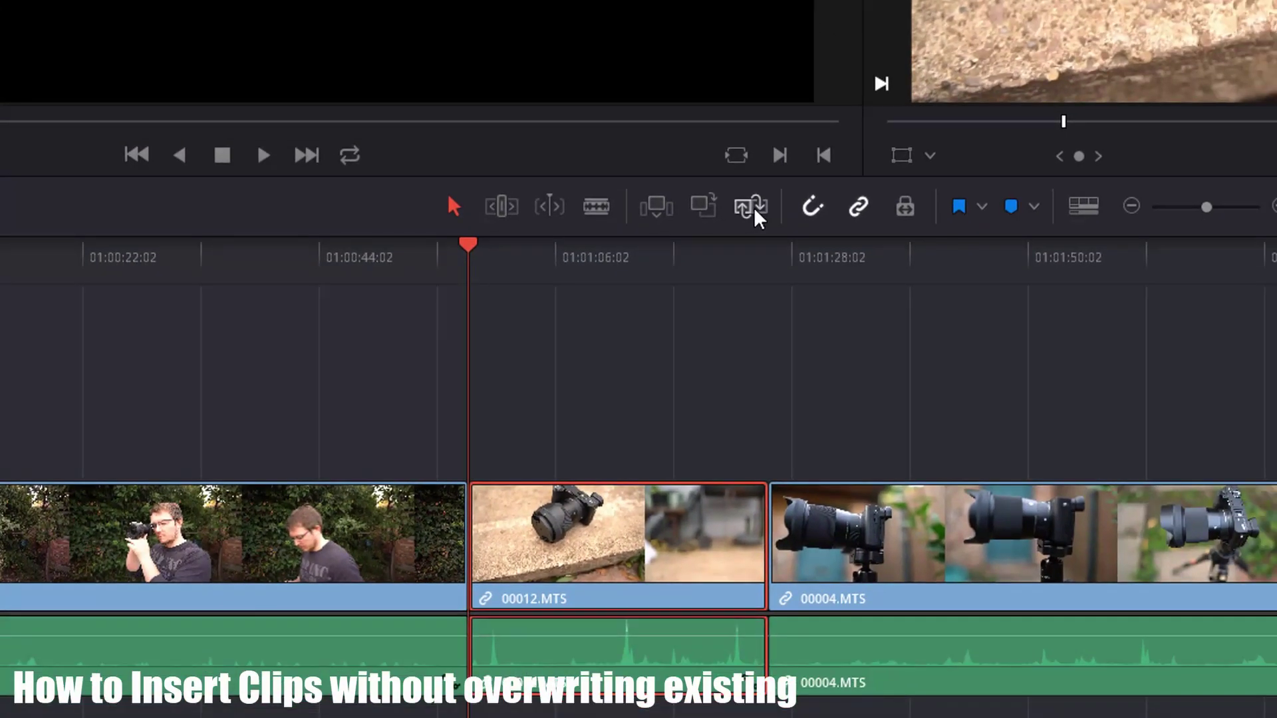
{"action": "left_click", "coordinate": [753, 208]}
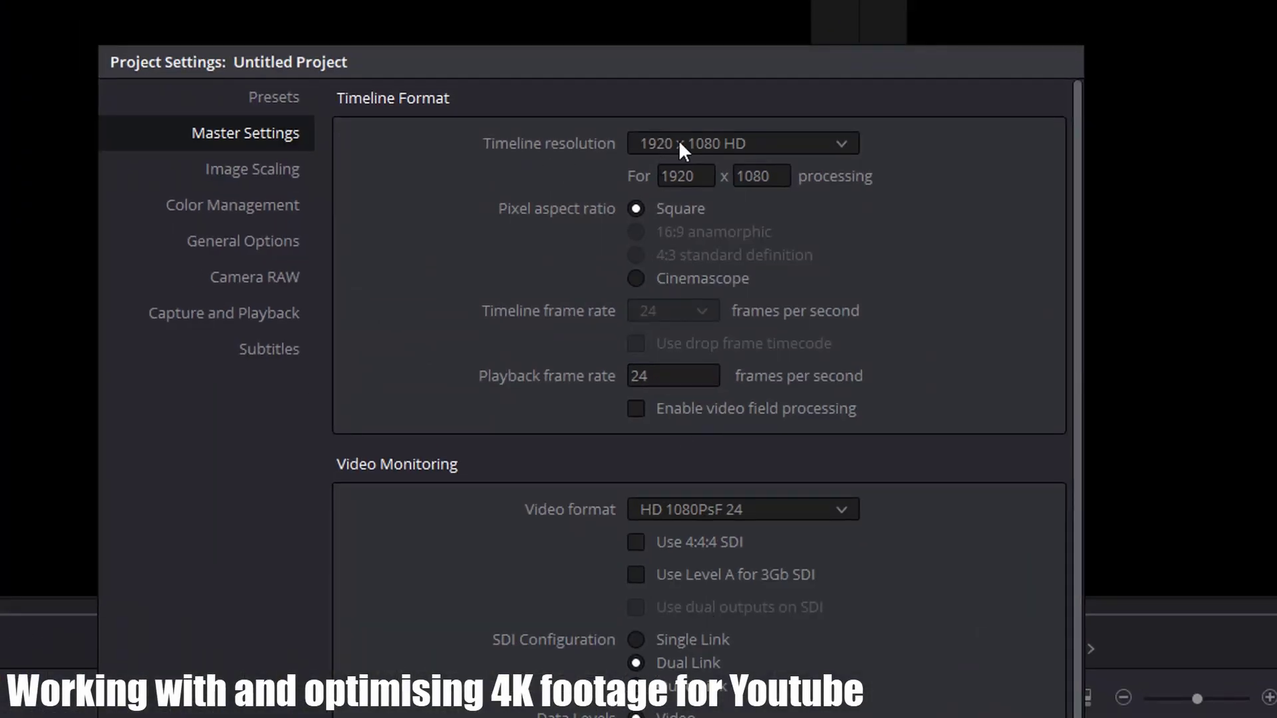
Set timeline resolution to 3840 x 2160 Ultra HD and place 00008.MTS after C0012.MP4 on Video 1.
{"action": "left_click", "coordinate": [764, 137]}
{"action": "left_click_drag", "start_coordinate": [848, 218], "coordinate": [848, 257]}
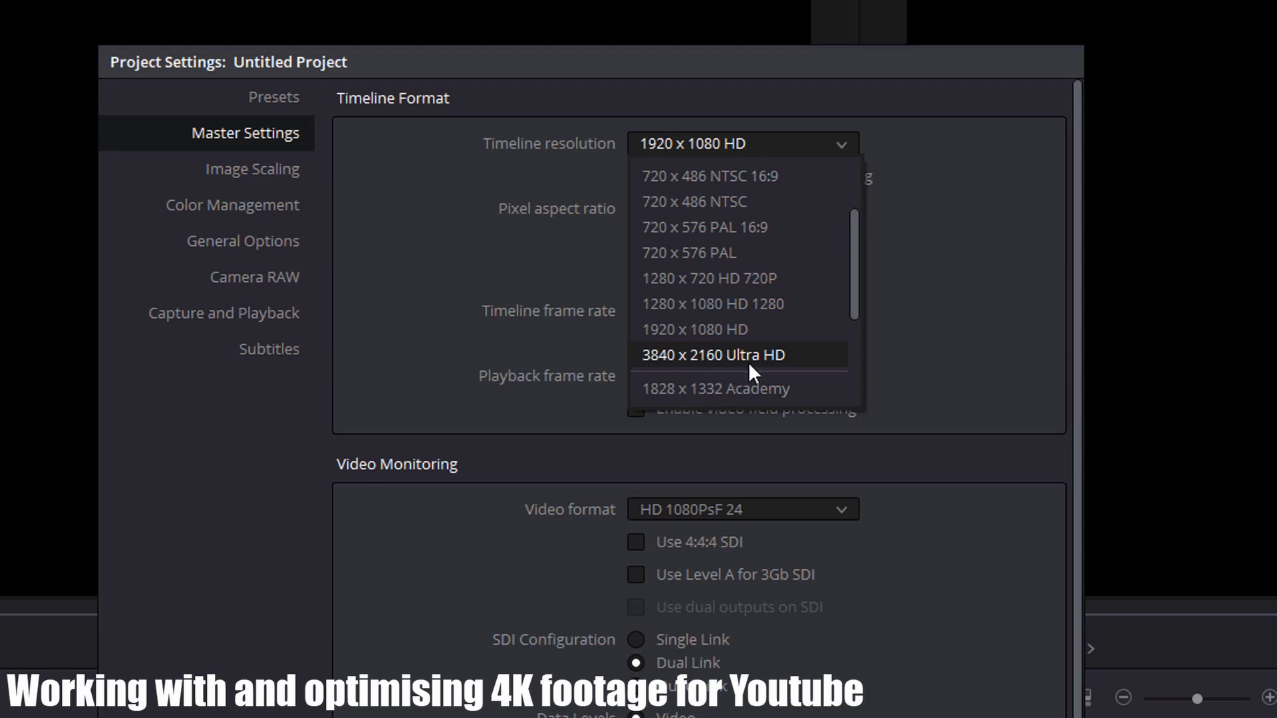
{"action": "left_click", "coordinate": [768, 357]}
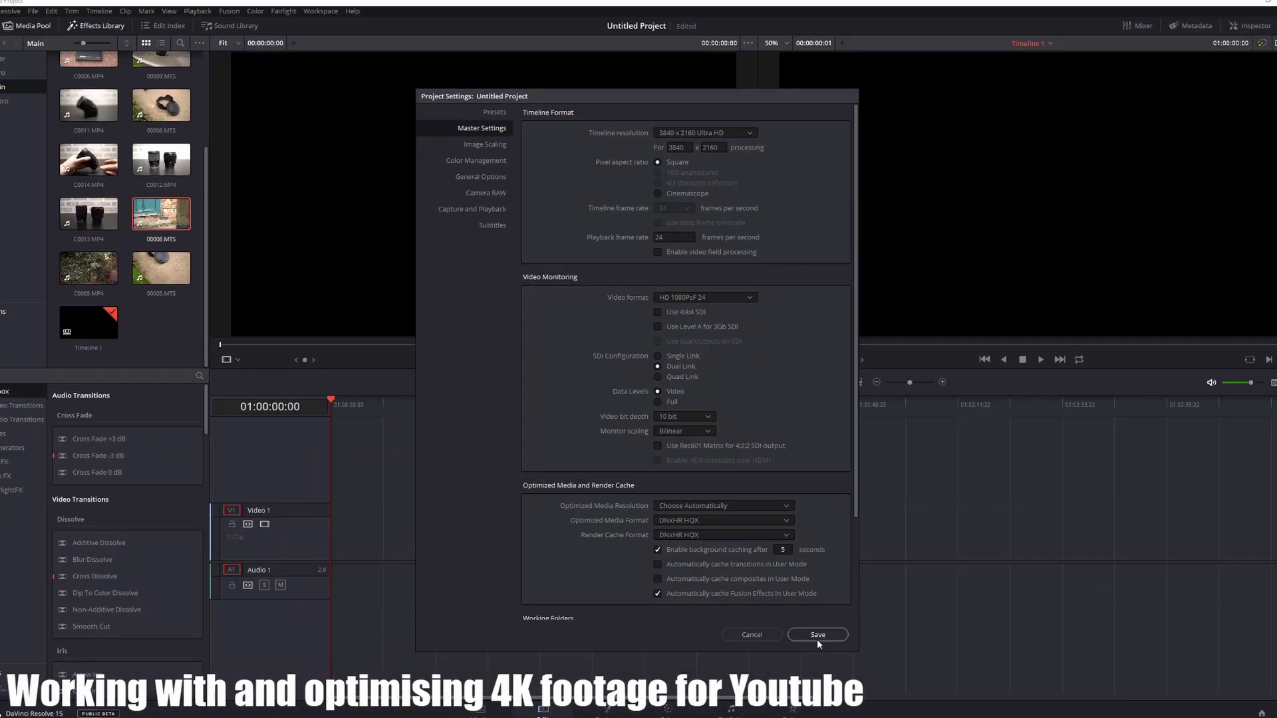
{"action": "left_click", "coordinate": [816, 635]}
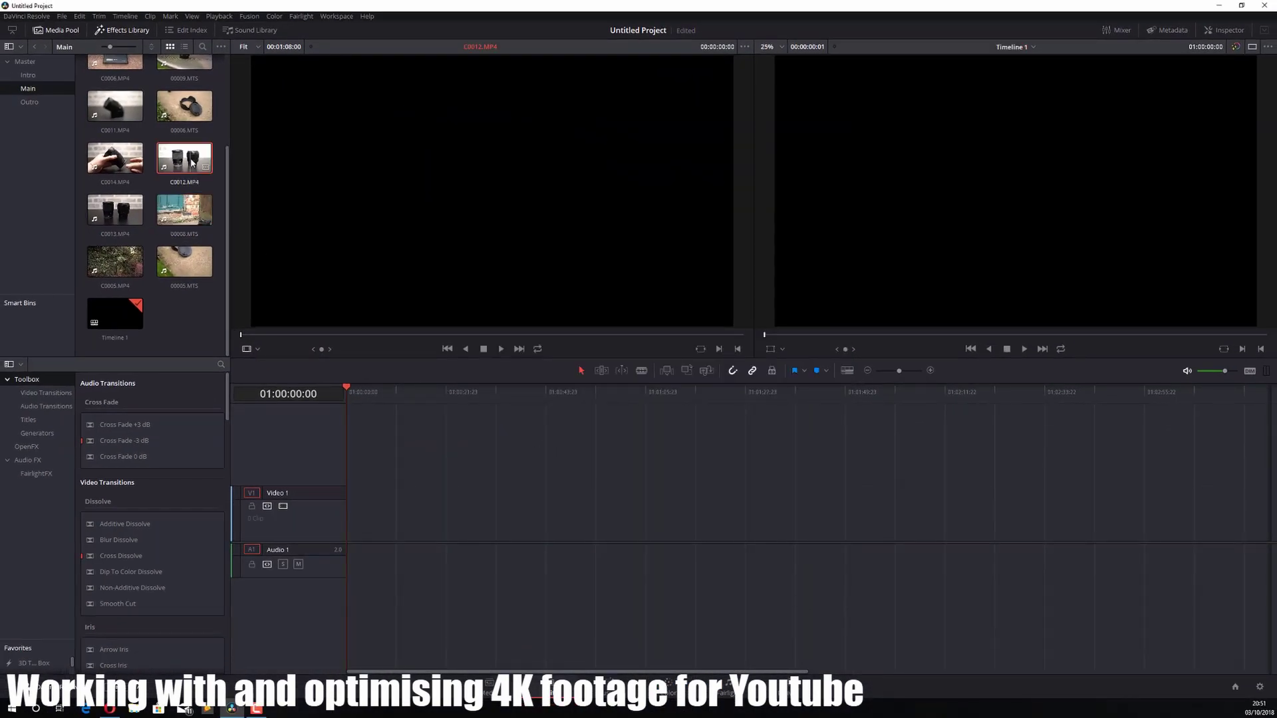
{"action": "left_click_drag", "start_coordinate": [198, 206], "coordinate": [337, 519]}
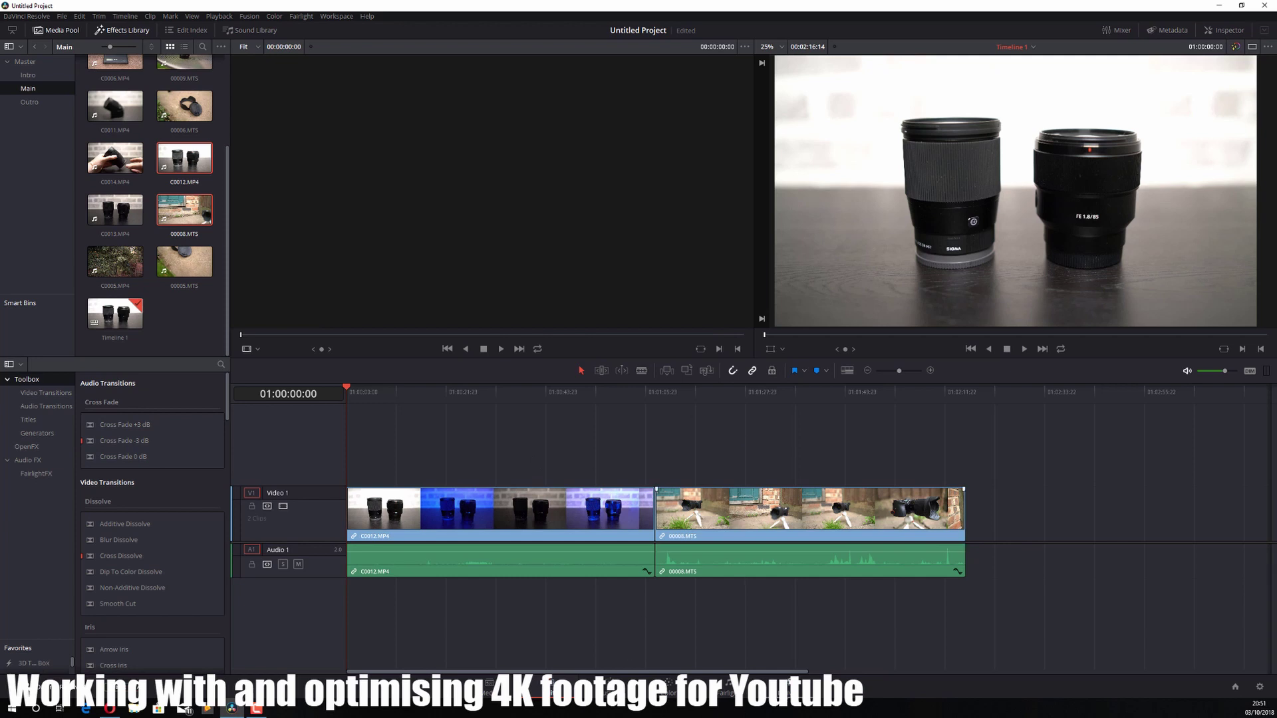
{"action": "left_click", "coordinate": [788, 690]}
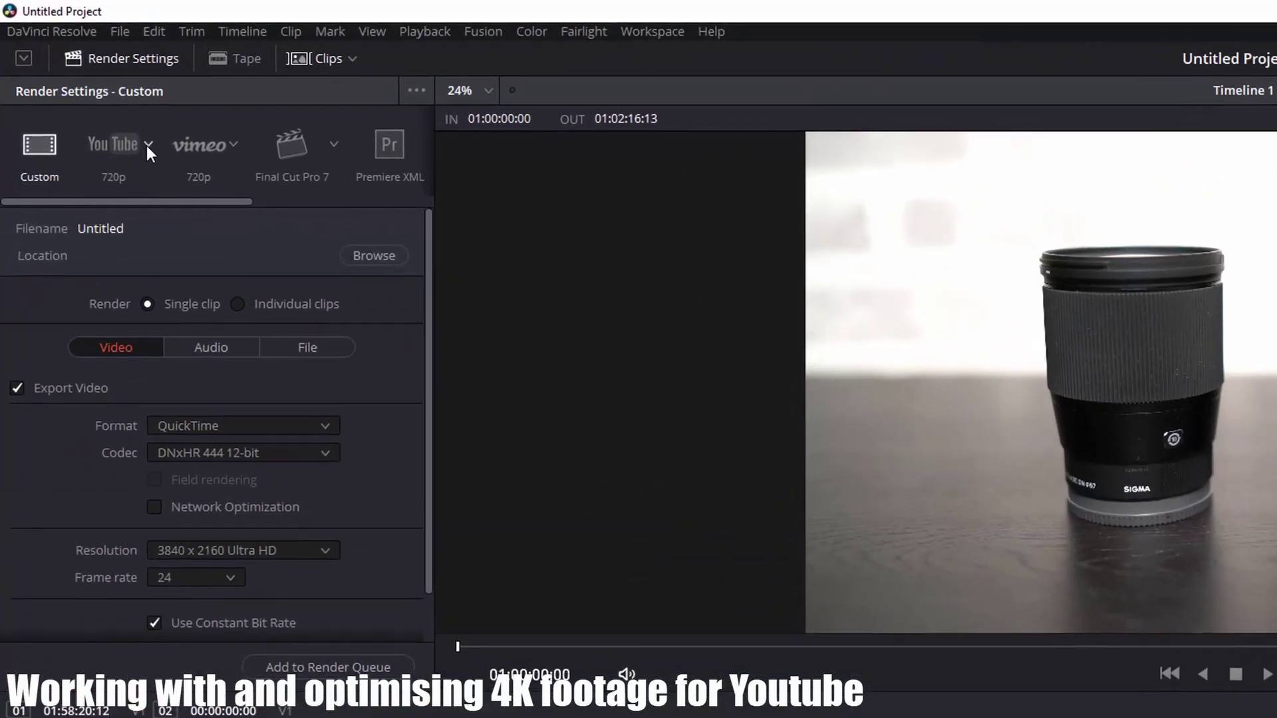
After checking the YouTube preset, set render format to MP4 H.264 at 3840 x 2160 Ultra HD.
{"action": "left_click", "coordinate": [76, 75]}
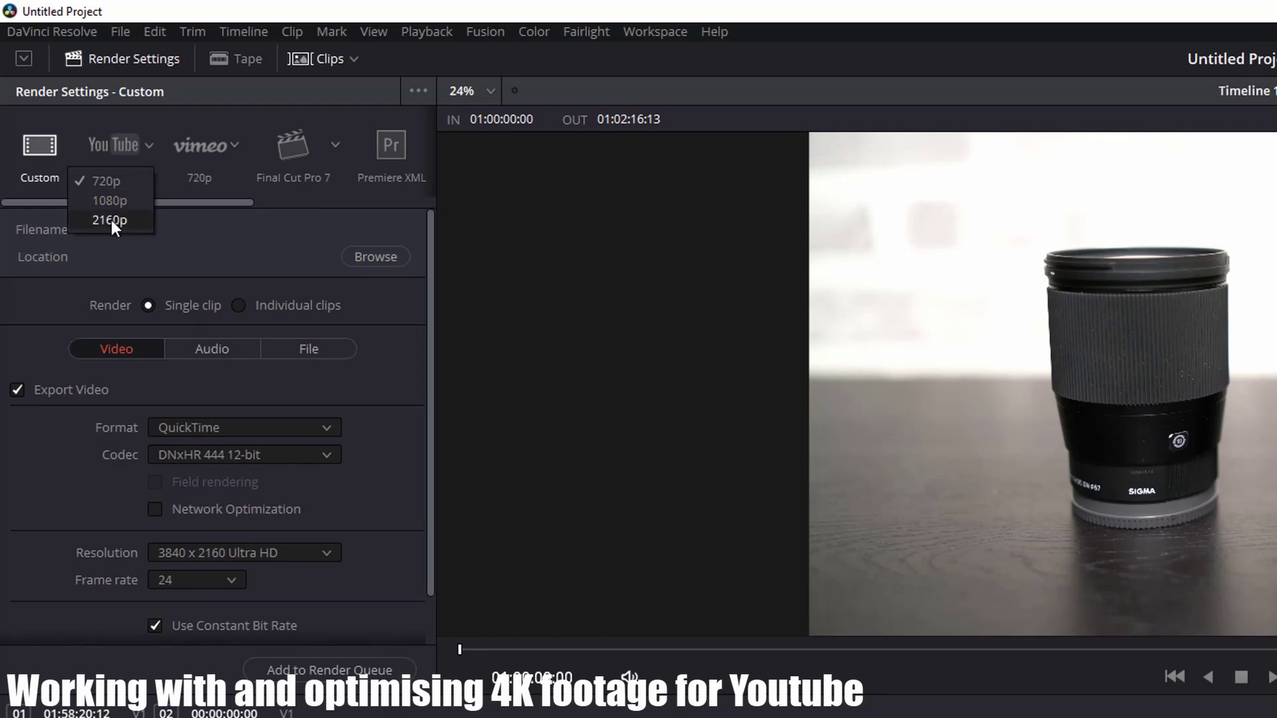
{"action": "left_click", "coordinate": [133, 181]}
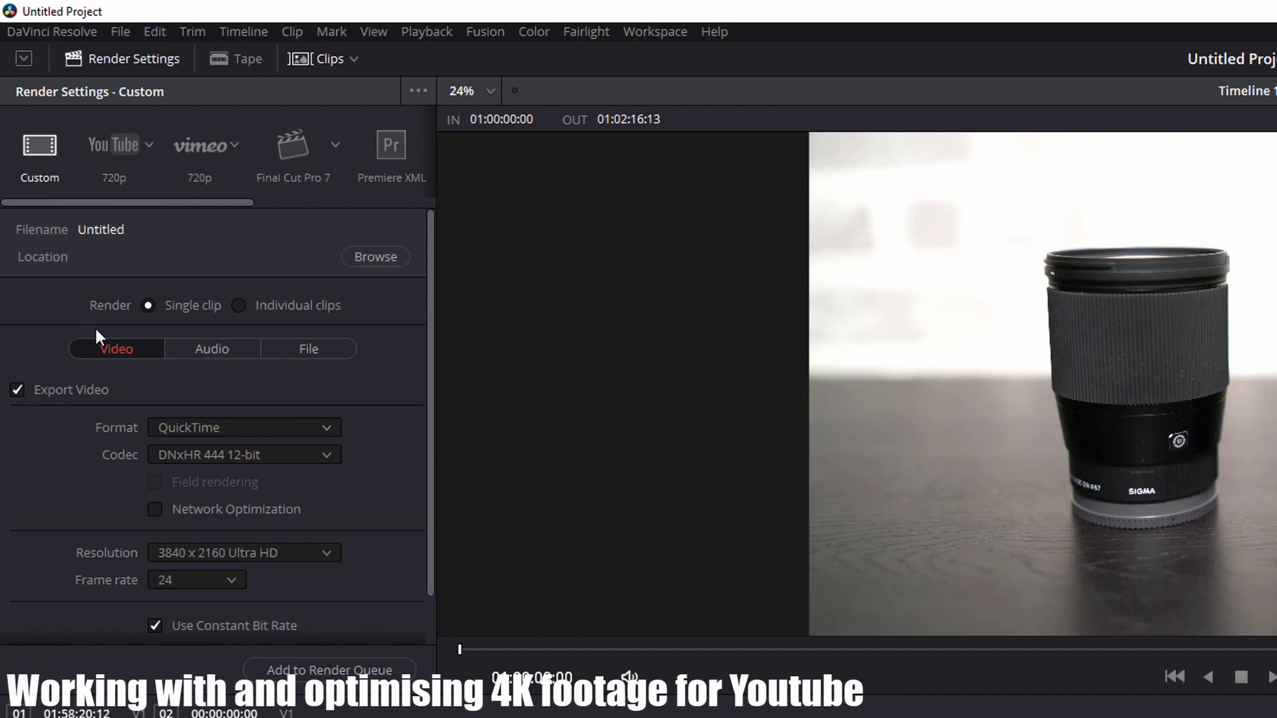
{"action": "left_click", "coordinate": [233, 433]}
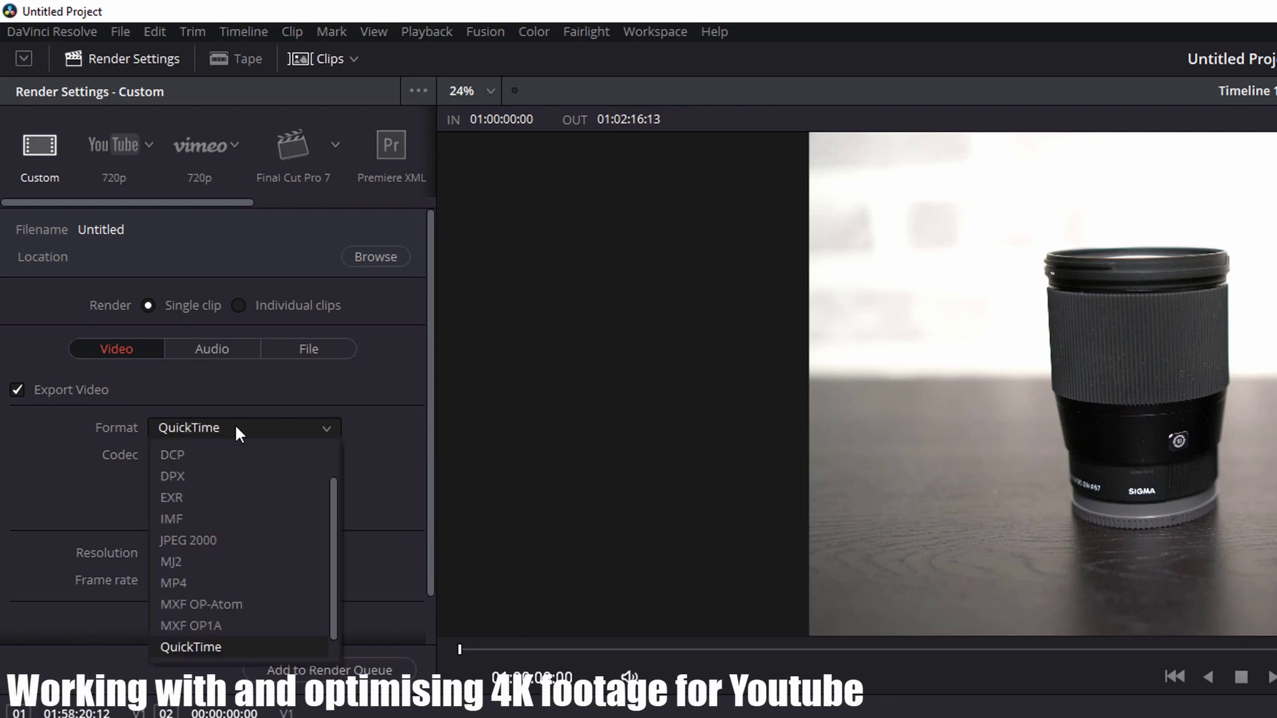
{"action": "left_click", "coordinate": [174, 583]}
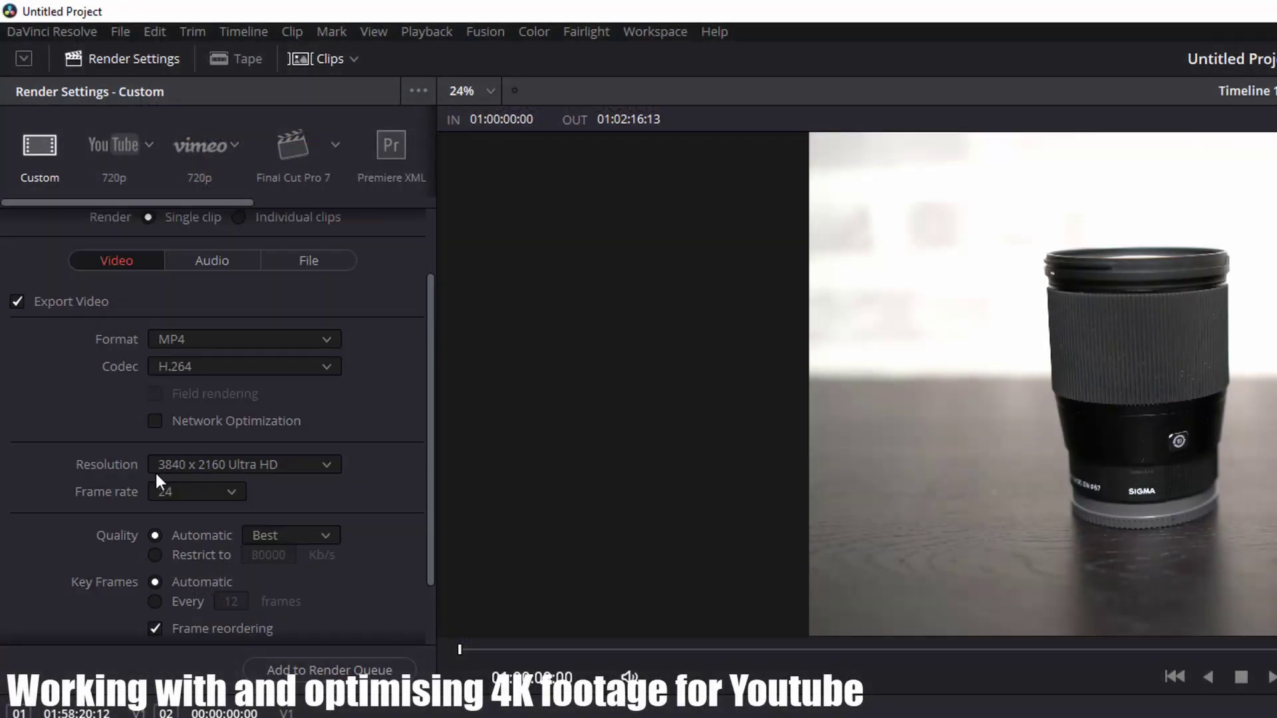
{"action": "left_click", "coordinate": [225, 469]}
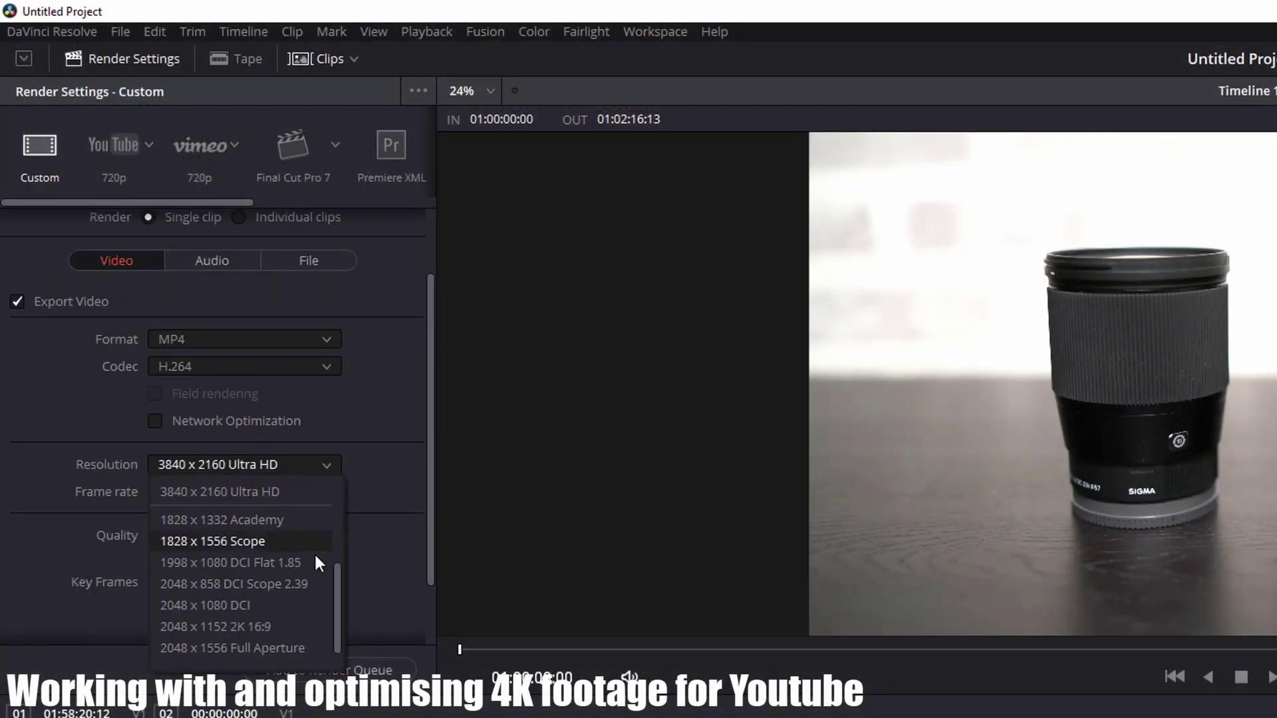
{"action": "left_click_drag", "start_coordinate": [337, 589], "coordinate": [335, 558]}
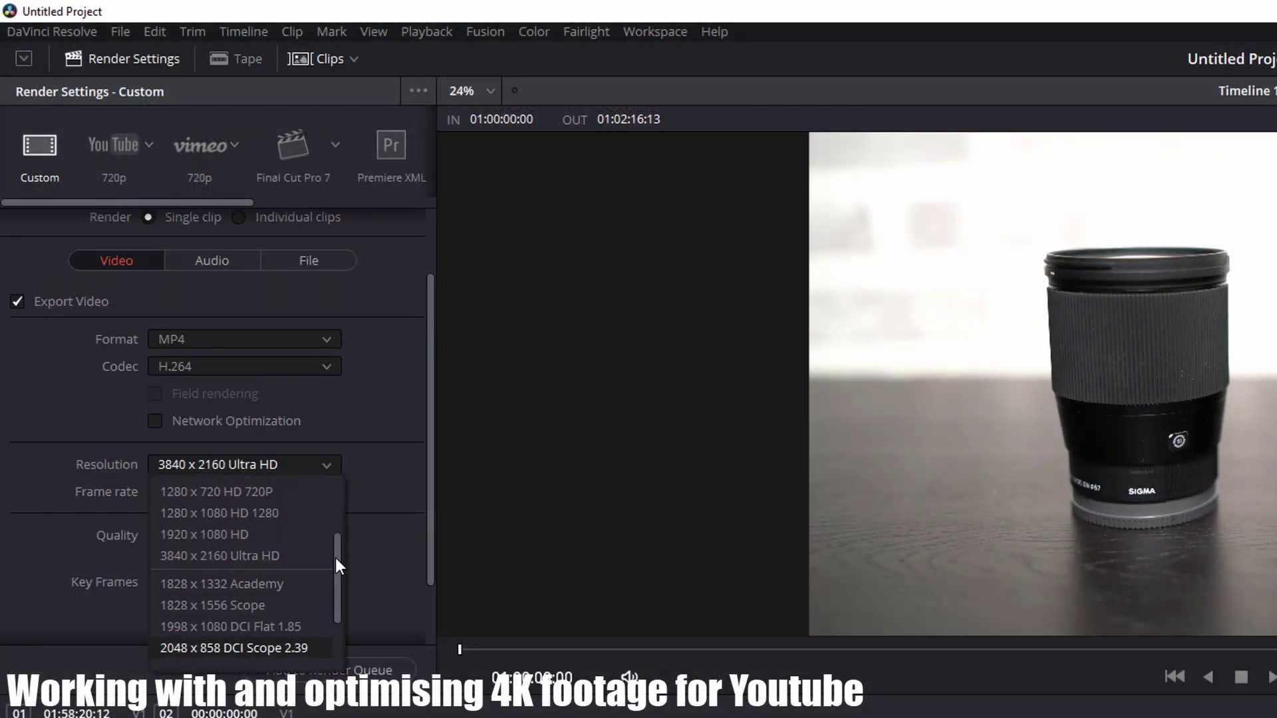
{"action": "left_click", "coordinate": [269, 556]}
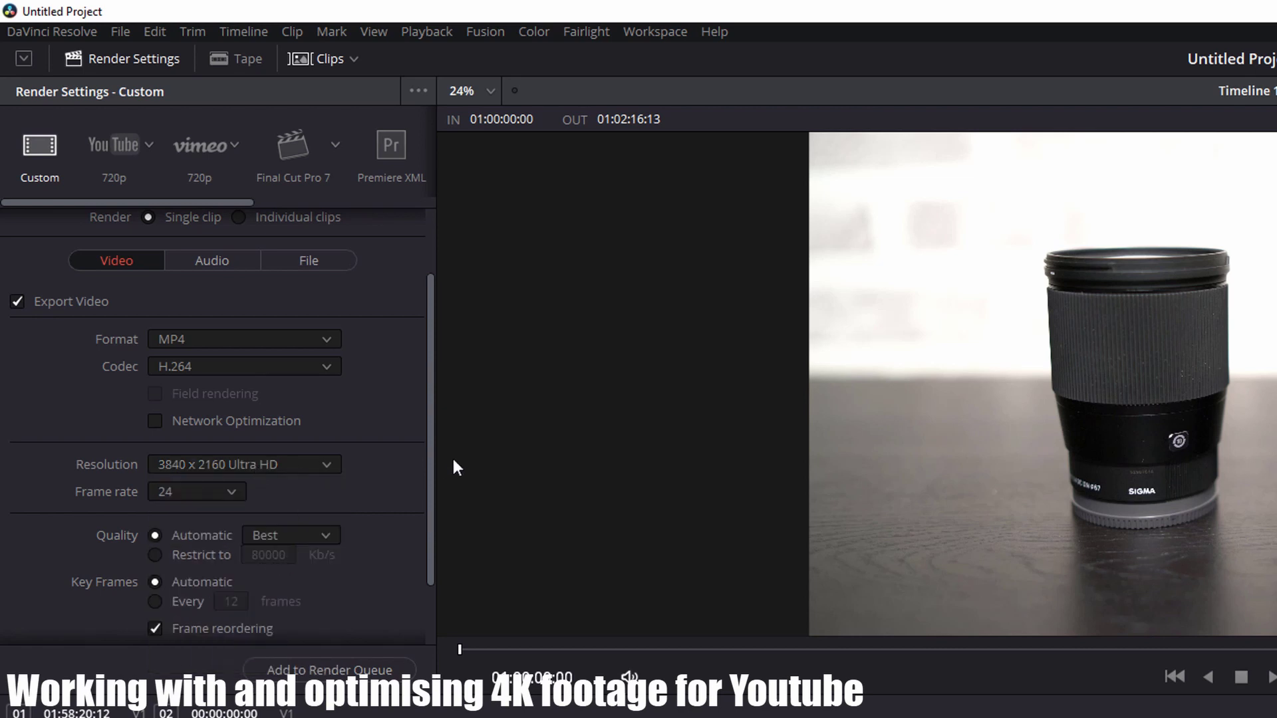
Switch the render quality to 'Restrict to' a fixed 80000 Kb/s bitrate.
{"action": "scroll", "coordinate": [433, 469], "scroll_direction": "down", "scroll_amount": 2}
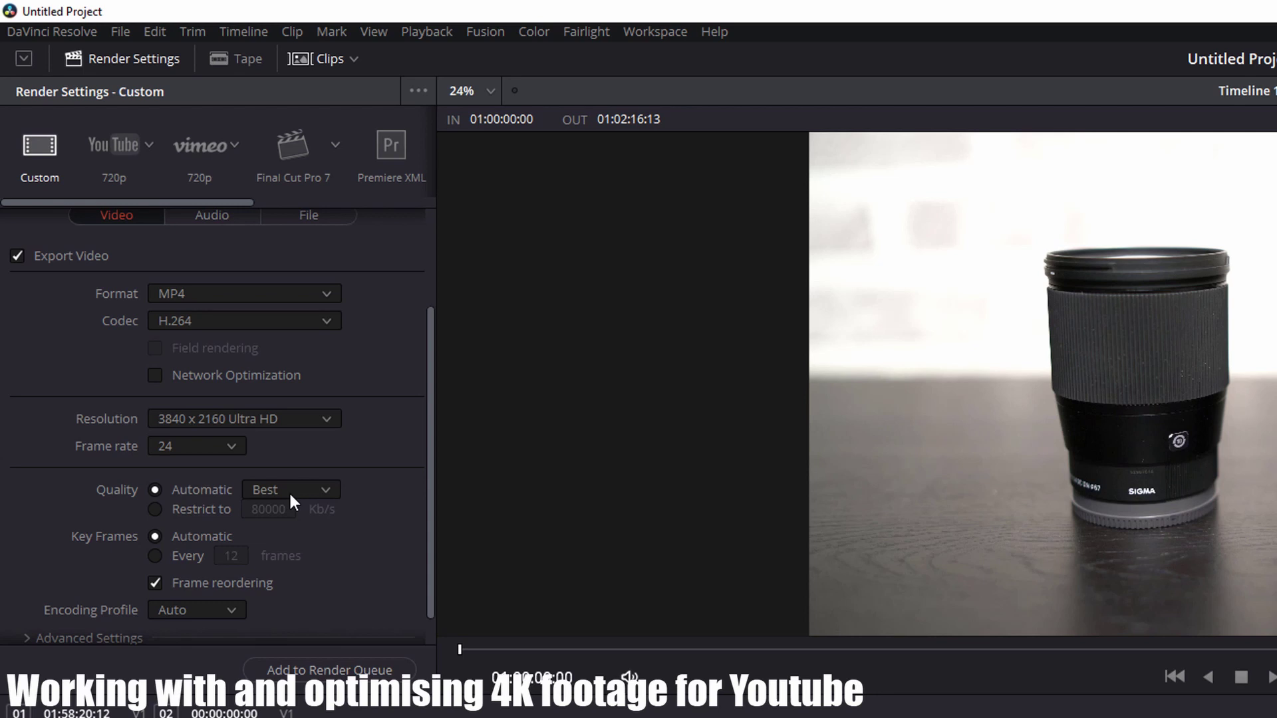
{"action": "left_click", "coordinate": [152, 509]}
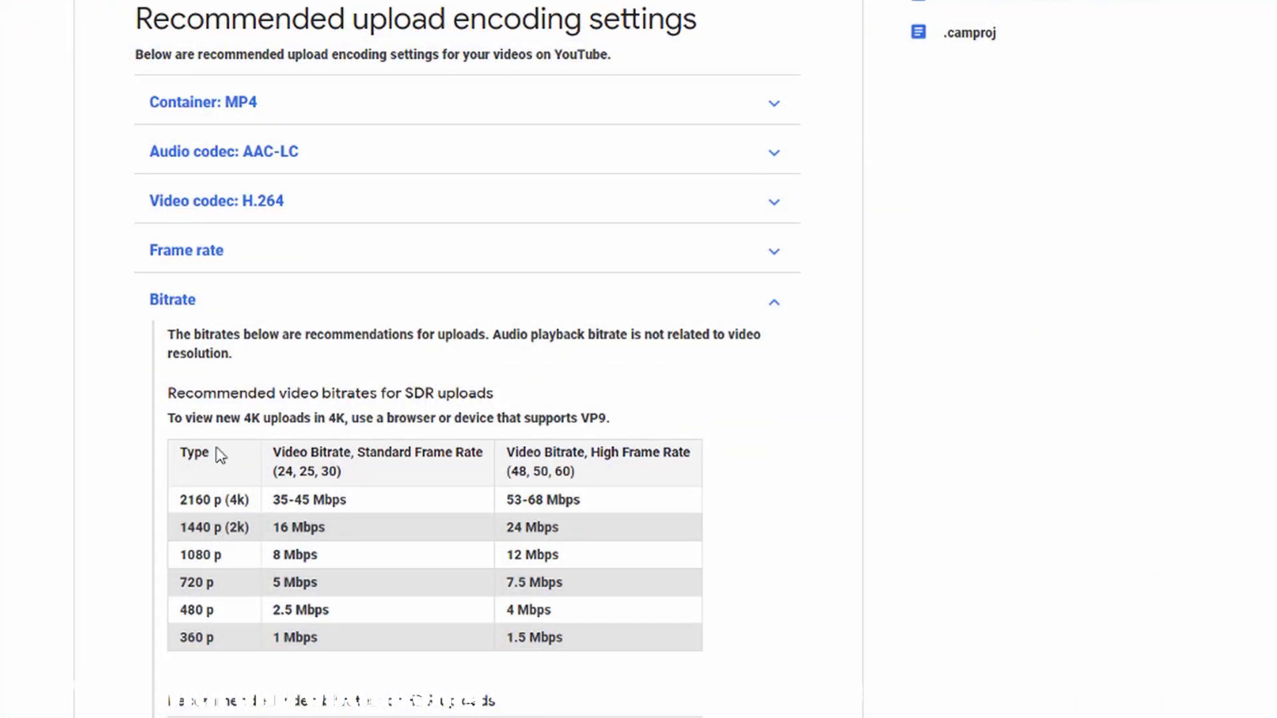
{"action": "left_click_drag", "start_coordinate": [295, 452], "coordinate": [413, 473]}
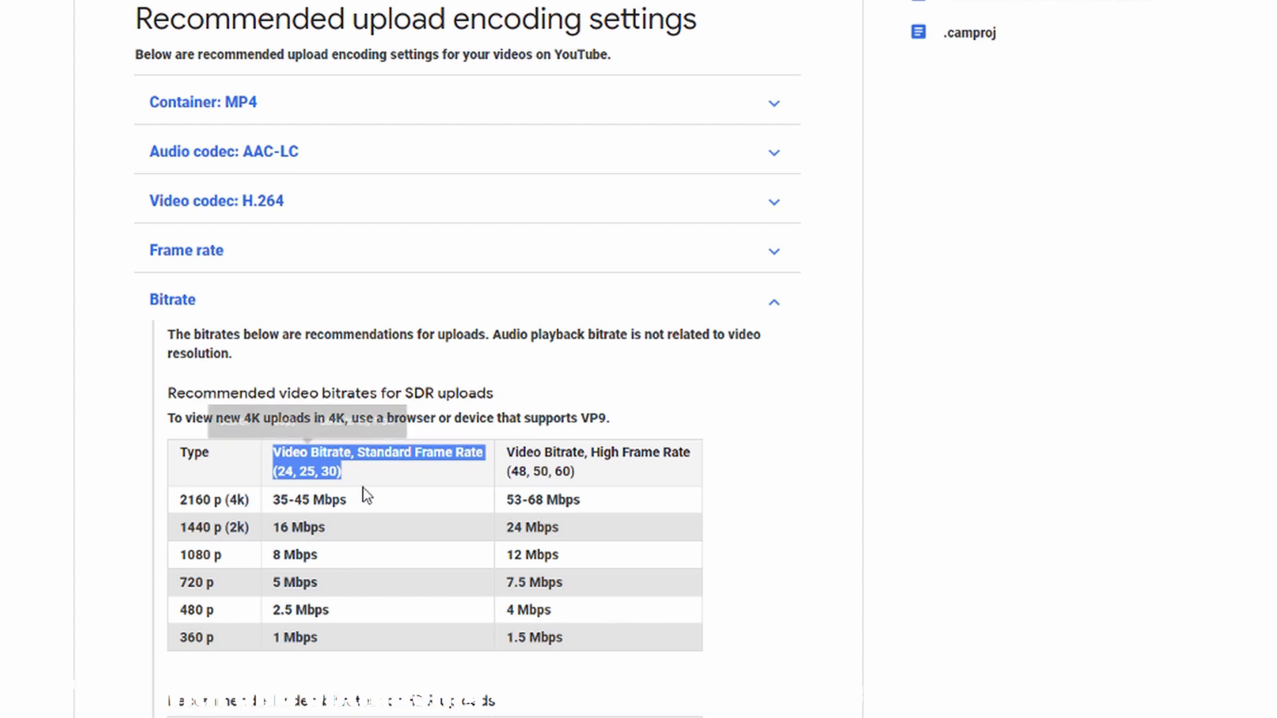
{"action": "left_click_drag", "start_coordinate": [174, 502], "coordinate": [358, 502]}
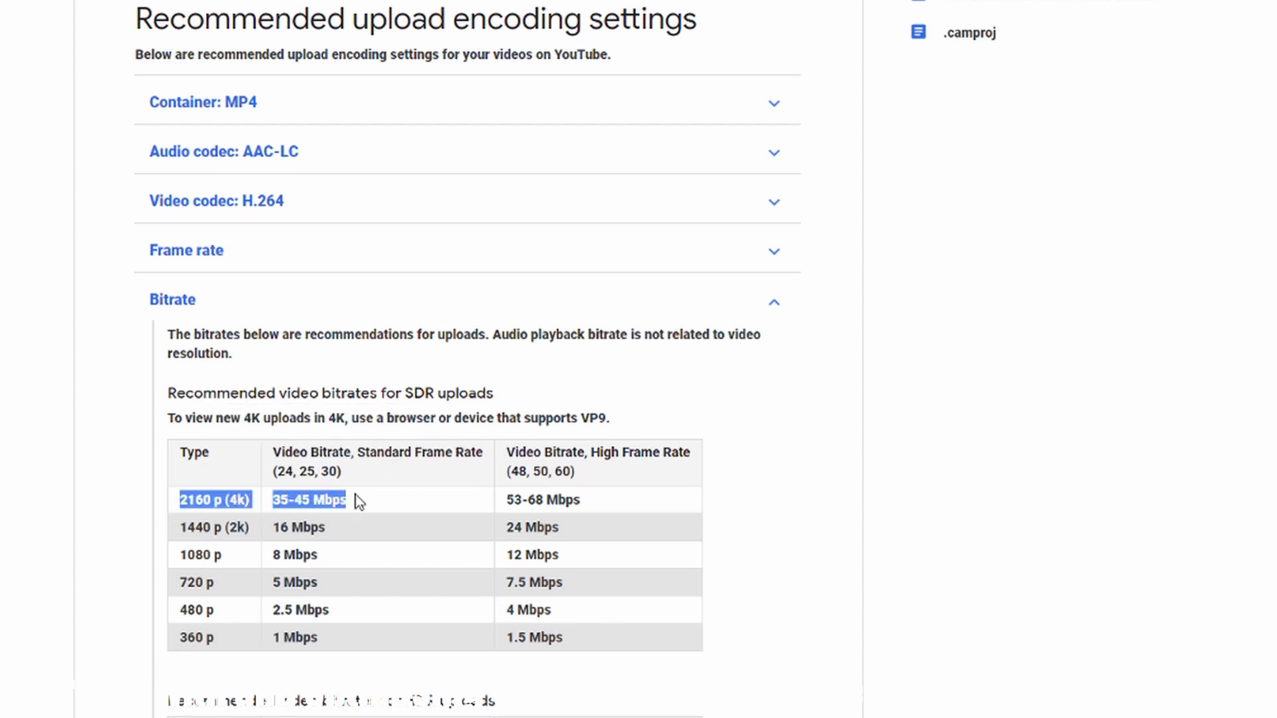
{"action": "left_click_drag", "start_coordinate": [505, 450], "coordinate": [695, 480]}
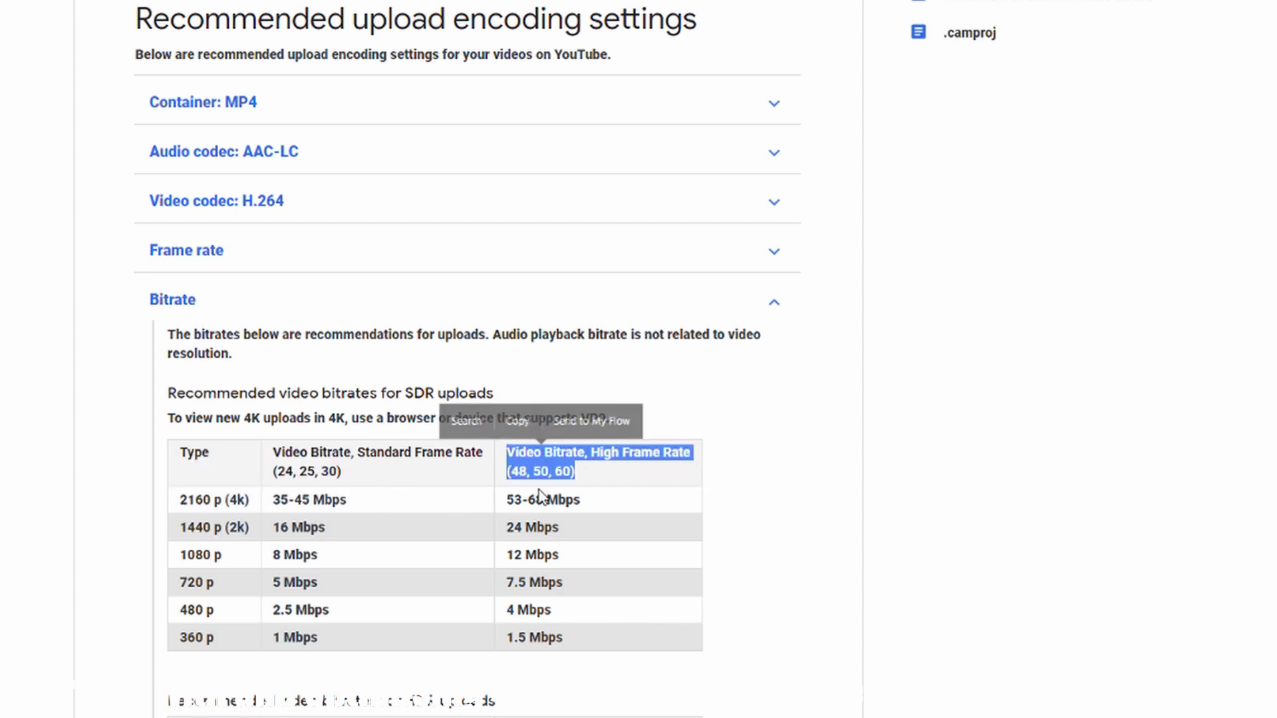
{"action": "left_click_drag", "start_coordinate": [506, 501], "coordinate": [580, 504]}
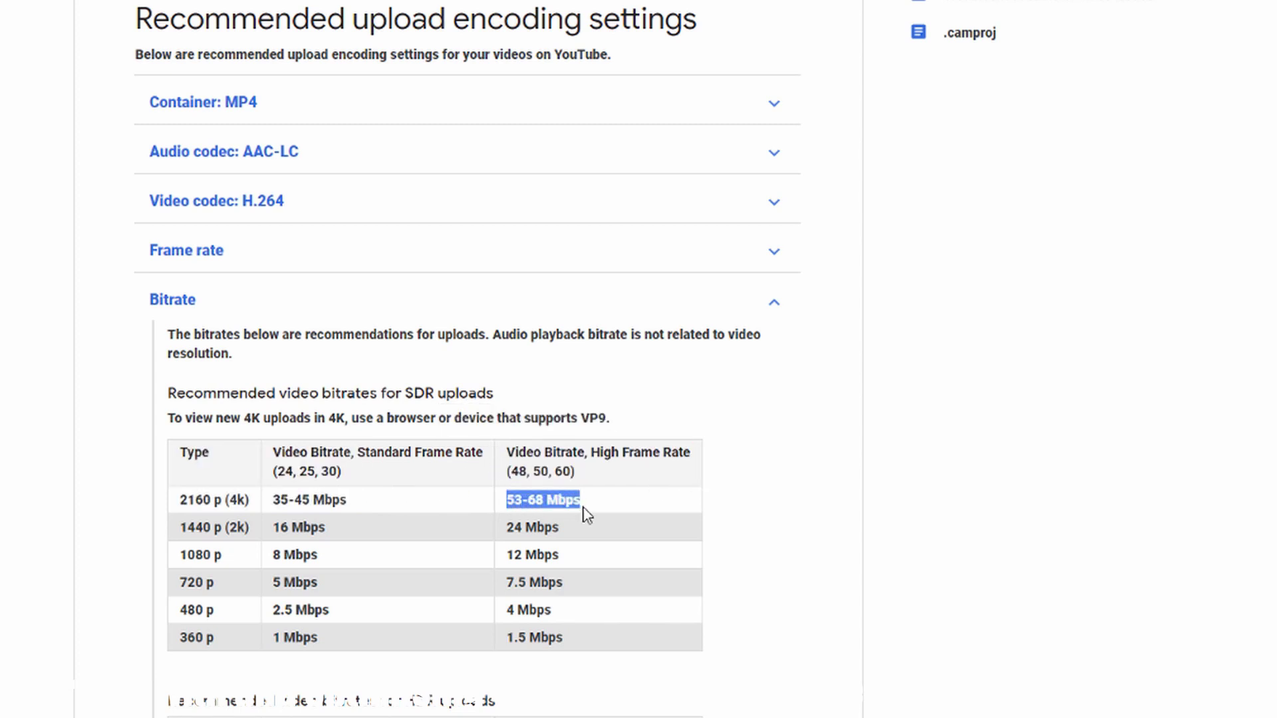
{"action": "left_click", "coordinate": [971, 547]}
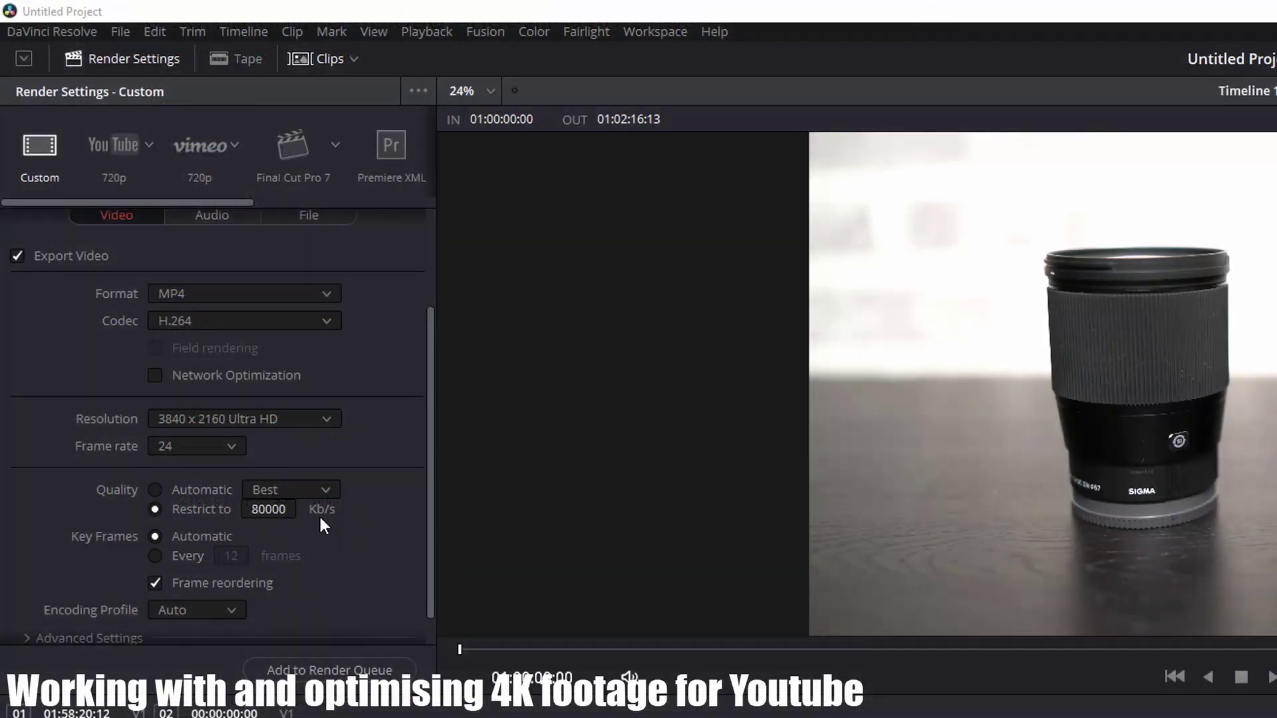
Lower the bitrate limit to 35000 Kb/s and add the render job to the queue.
{"action": "left_click", "coordinate": [286, 515]}
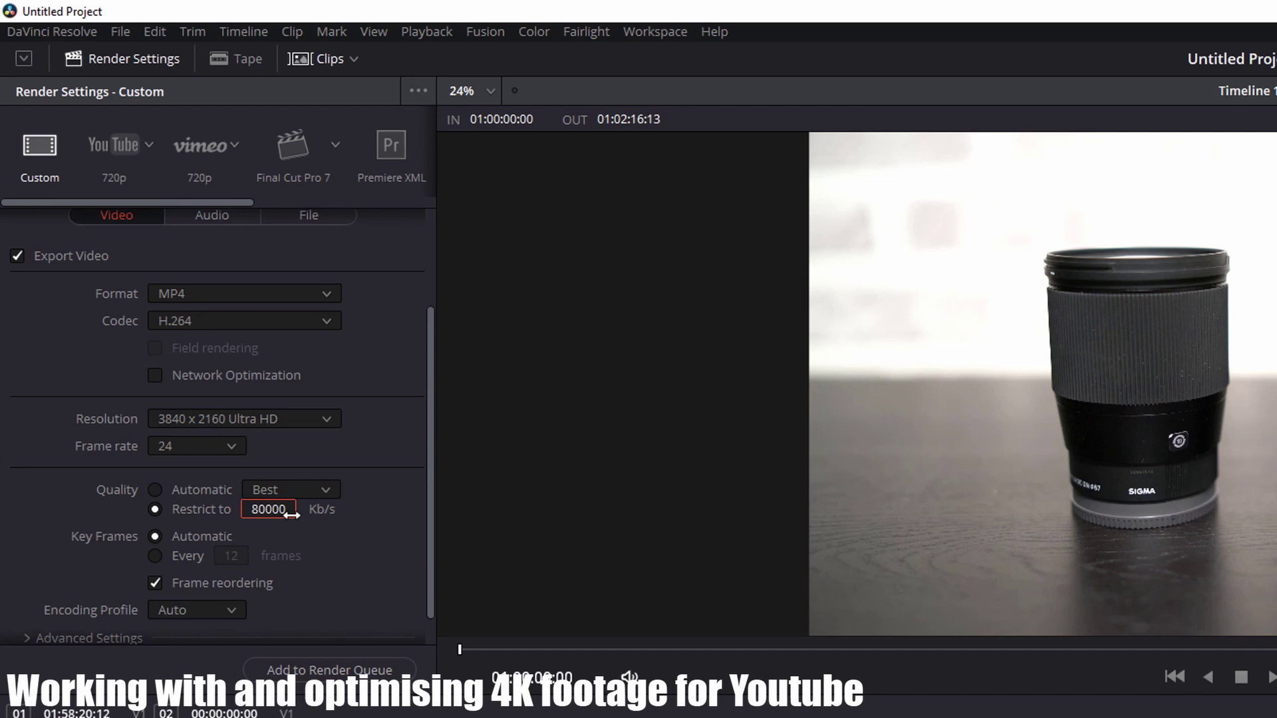
{"action": "double_click", "coordinate": [291, 514]}
{"action": "type", "text": "35000"}
{"action": "left_click", "coordinate": [329, 668]}
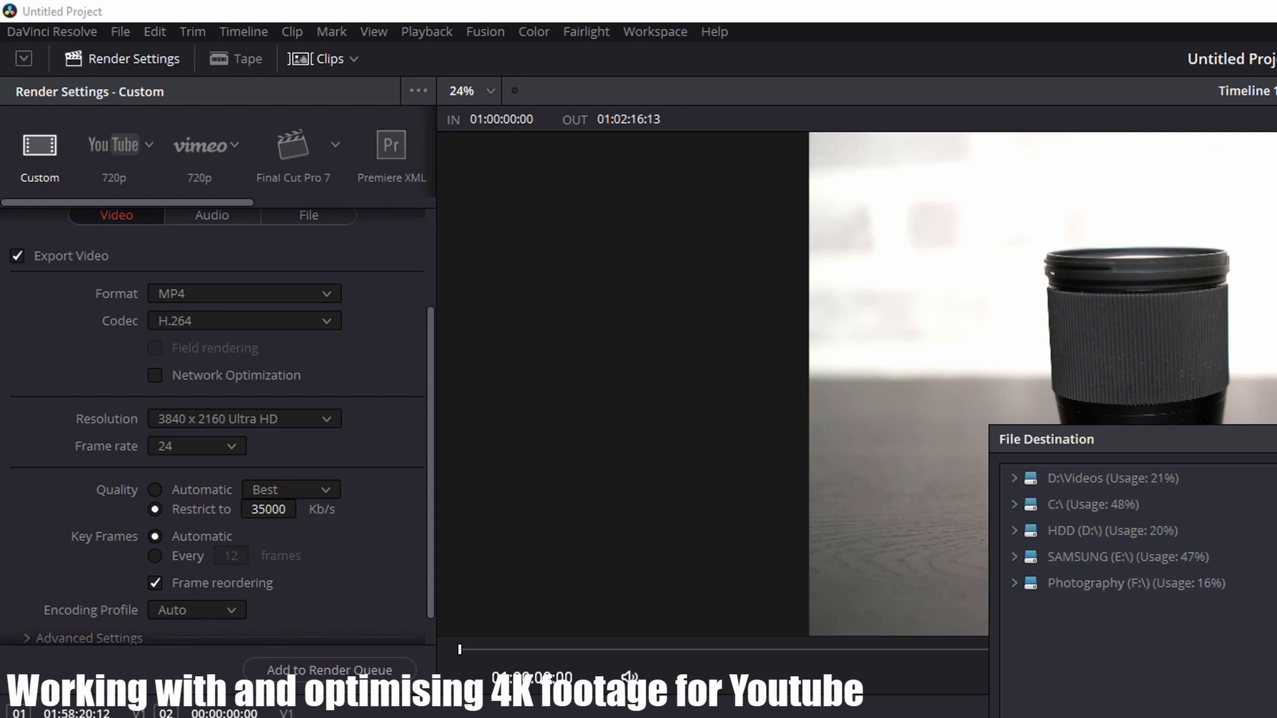
{"action": "key", "text": "Return"}
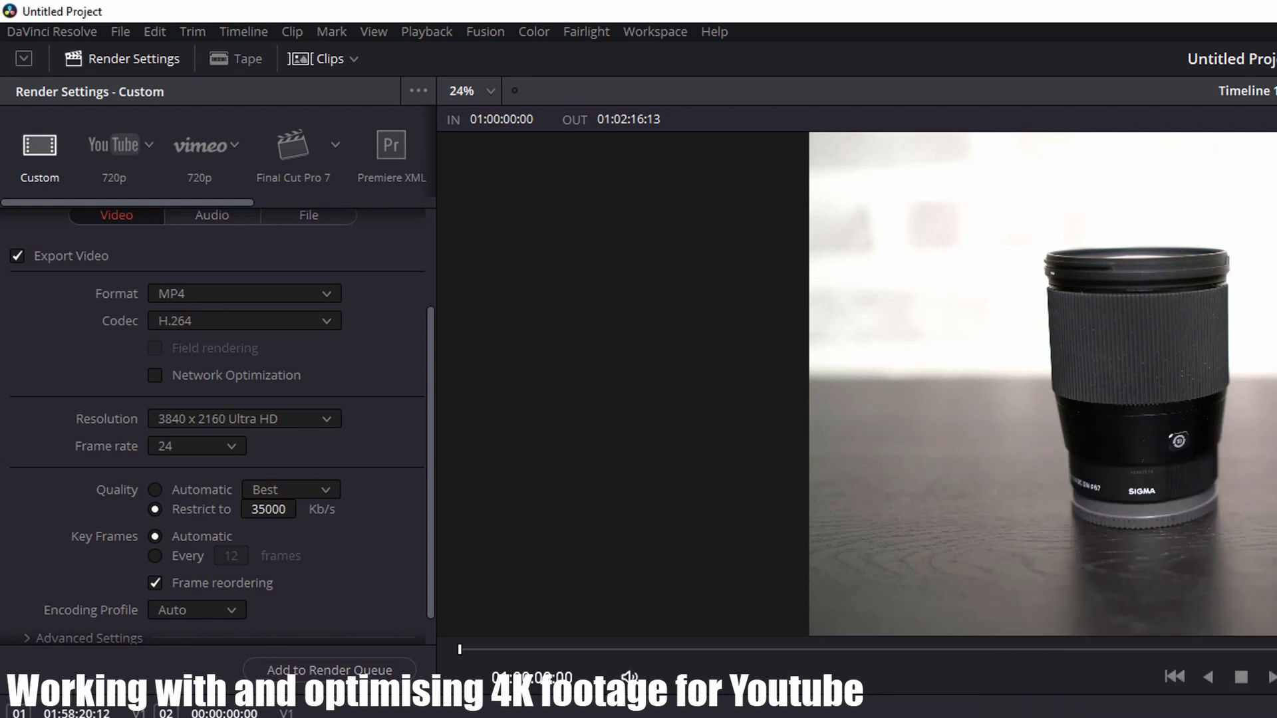